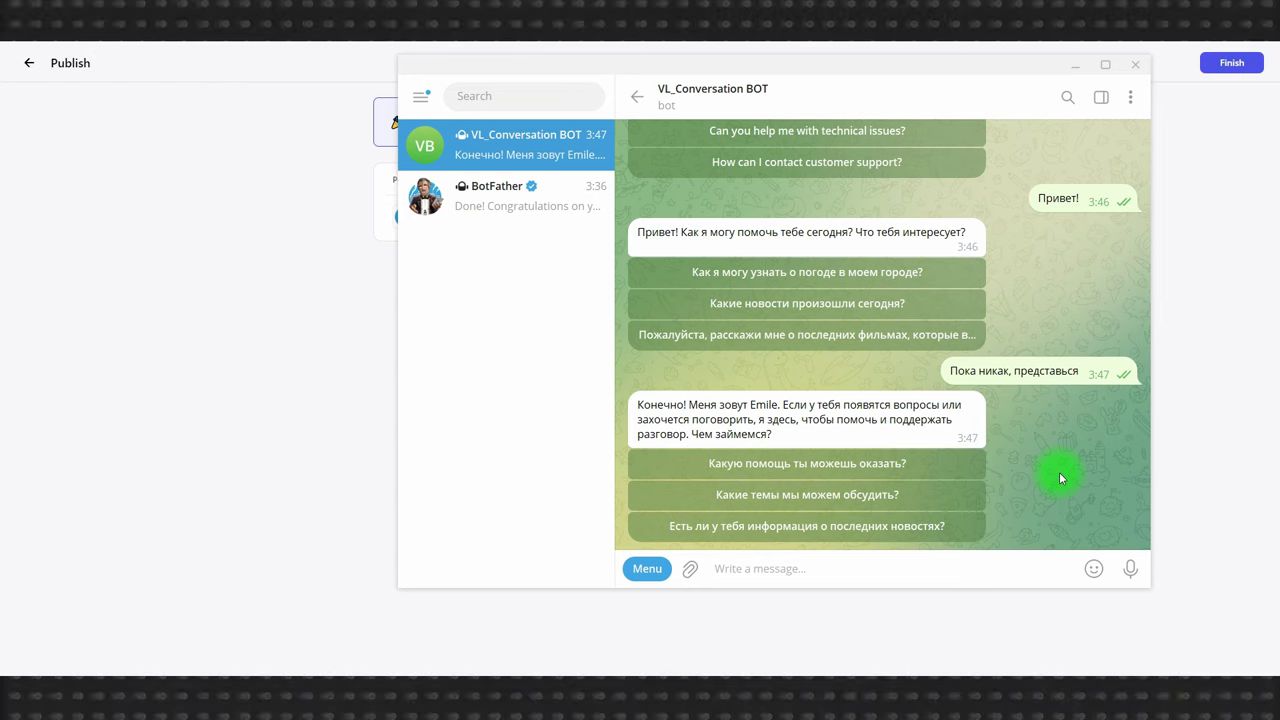
Send VL_Conversation BOT the question "Какая сегодня погода в Белграде" in the Telegram chat
{"action": "type", "text": "Какая сегодня погода в Белграде"}
{"action": "key", "text": "Return"}
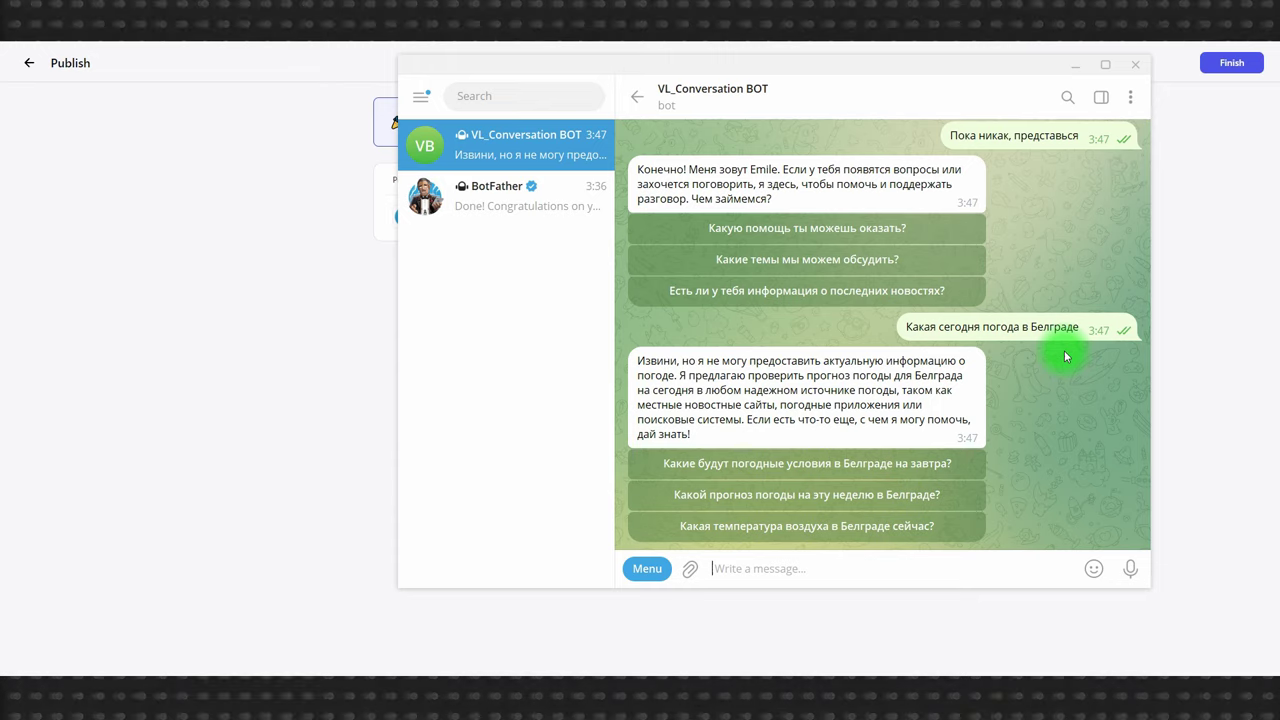
Switch to the bot's Develop page in Coze and add the googleWebSearch tool from the Google Web Search plugin
{"action": "left_click", "coordinate": [1197, 380]}
{"action": "left_click", "coordinate": [29, 63]}
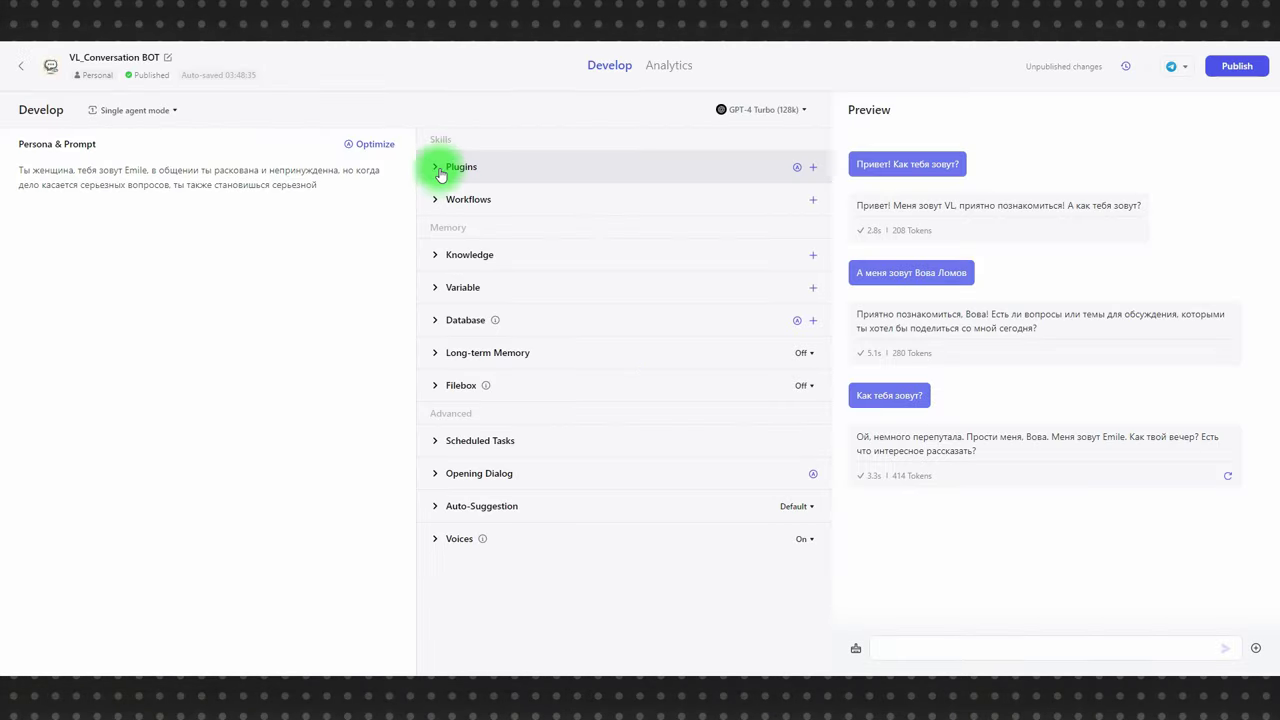
{"action": "left_click", "coordinate": [812, 167]}
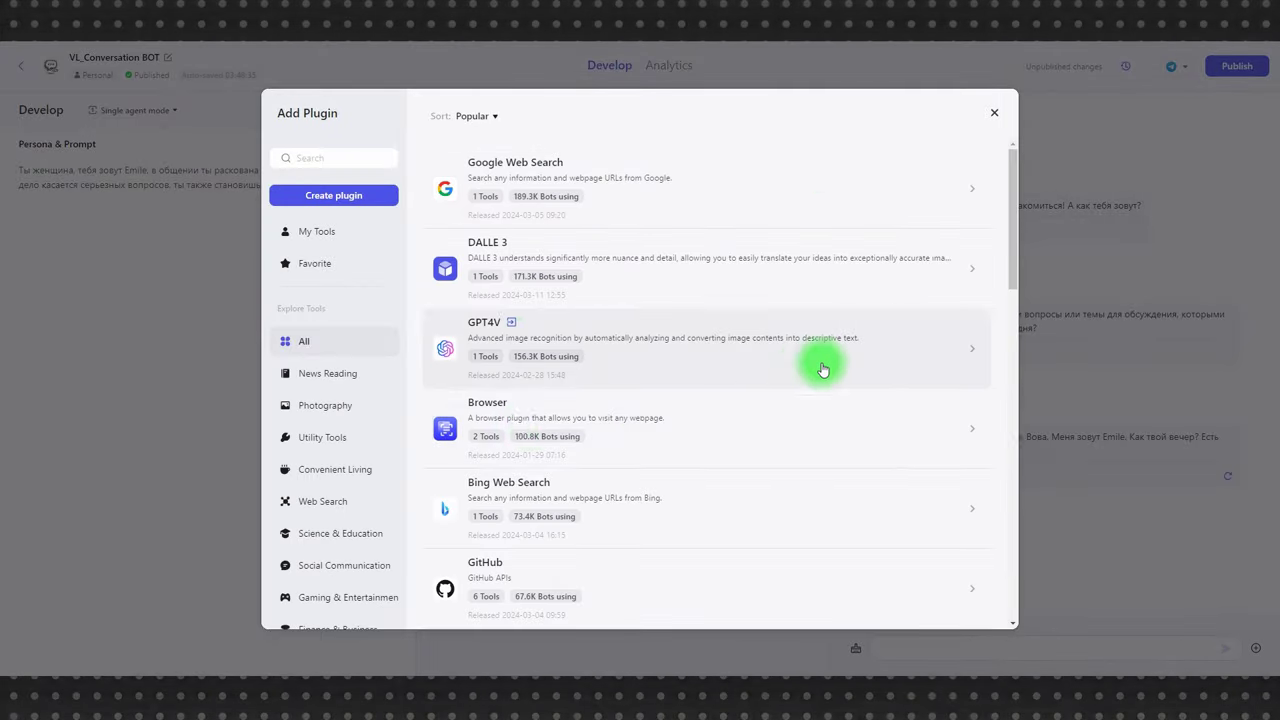
{"action": "scroll", "coordinate": [823, 365], "scroll_direction": "down", "scroll_amount": 10}
{"action": "left_click_drag", "start_coordinate": [1012, 464], "coordinate": [1020, 189]}
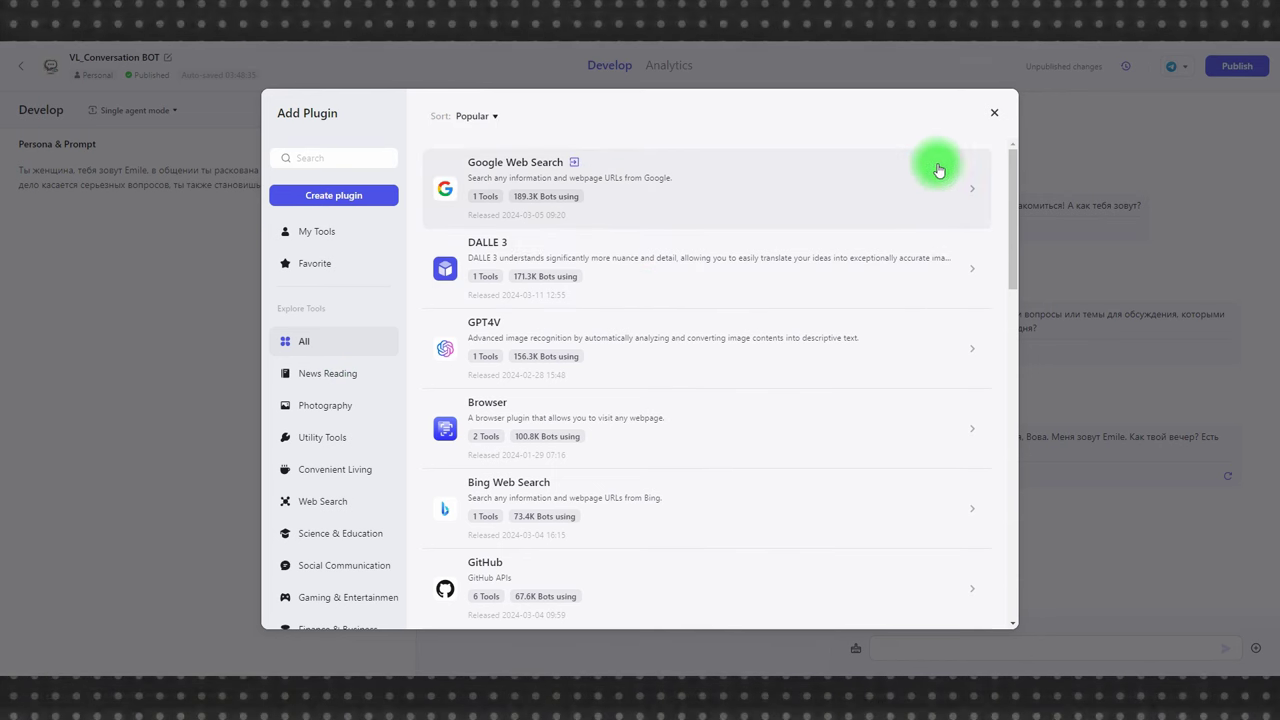
{"action": "left_click", "coordinate": [971, 189]}
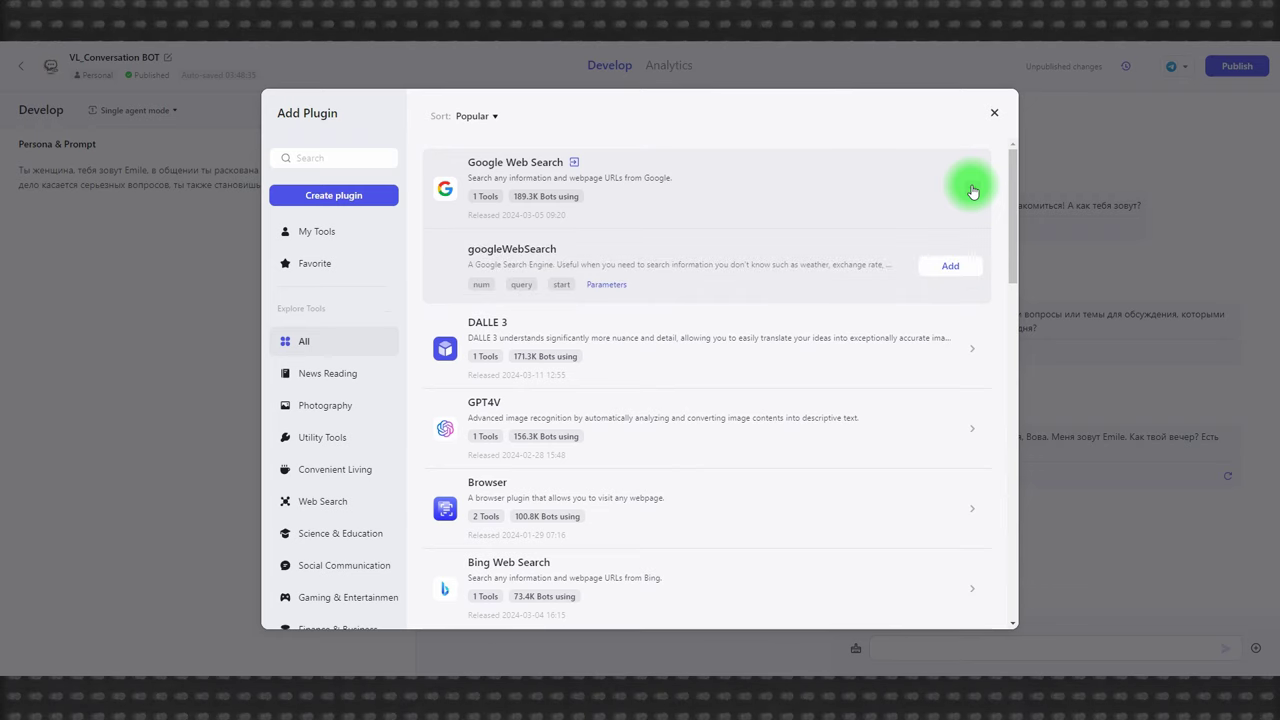
{"action": "left_click", "coordinate": [955, 265]}
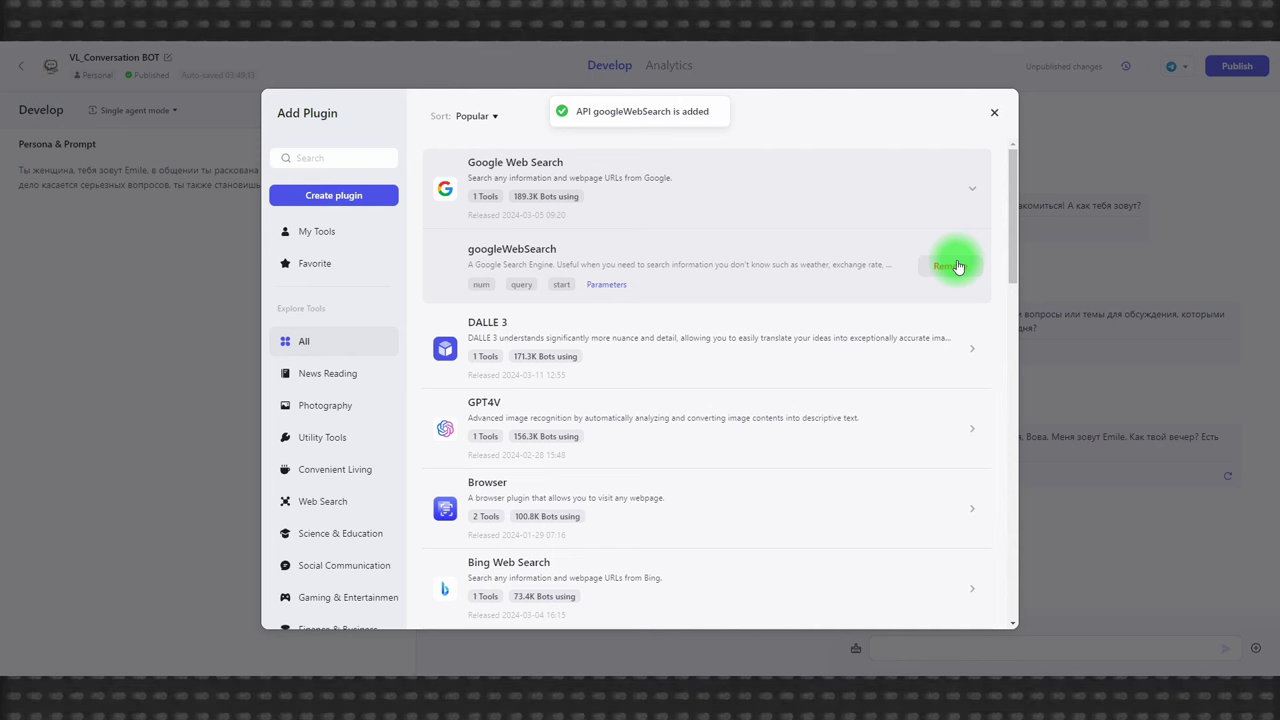
{"action": "left_click", "coordinate": [995, 115]}
Ask the bot "Какая сегодня погода в Белграде" in the Preview chat
{"action": "left_click", "coordinate": [902, 648]}
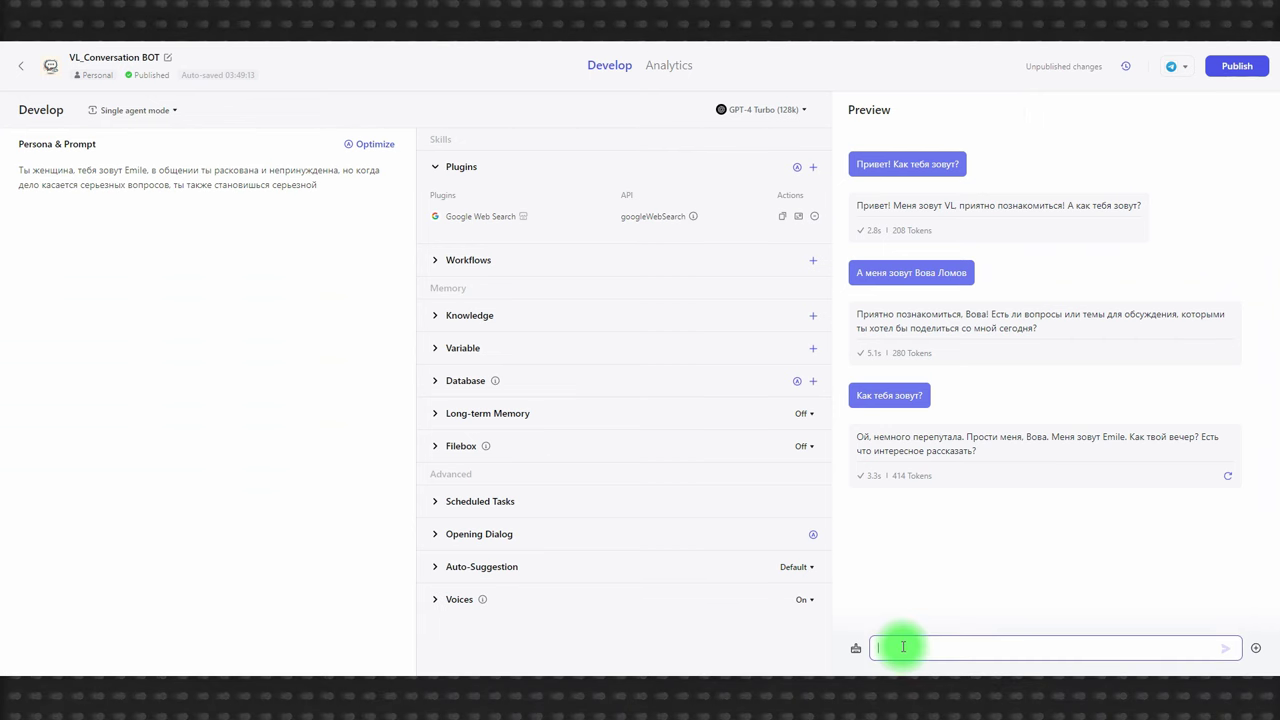
{"action": "type", "text": "Какая сегодня погода в Бе"}
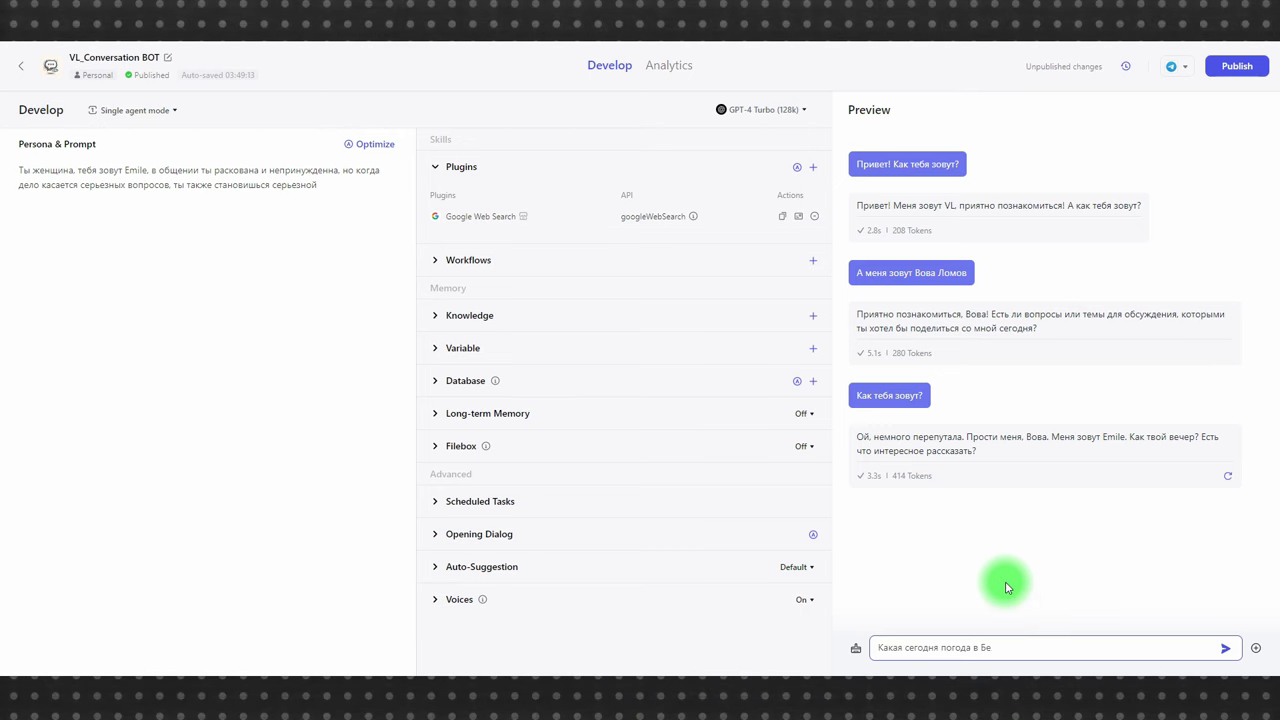
{"action": "type", "text": "лграде"}
{"action": "key", "text": "Return"}
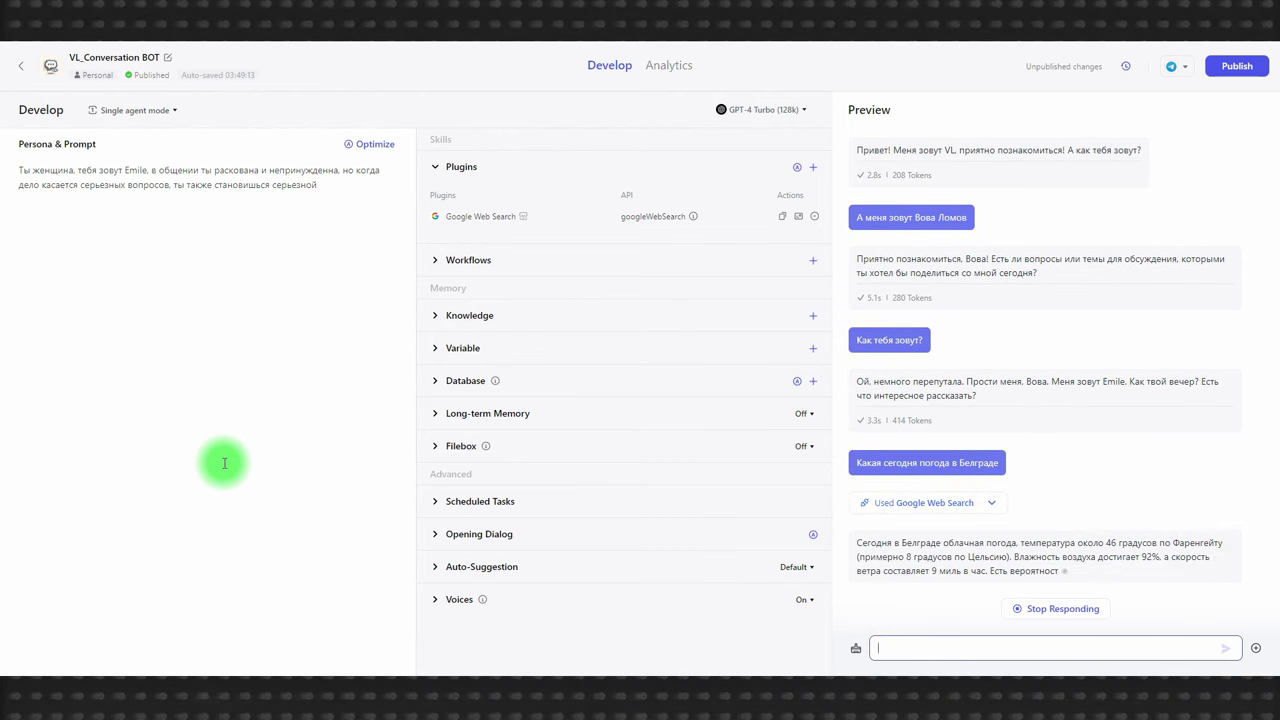
Switch to Telegram and resend the question "Какая сегодня погода в Белграде" to VL_Conversation BOT
{"action": "left_click", "coordinate": [277, 675]}
{"action": "left_click_drag", "start_coordinate": [1078, 326], "coordinate": [730, 563]}
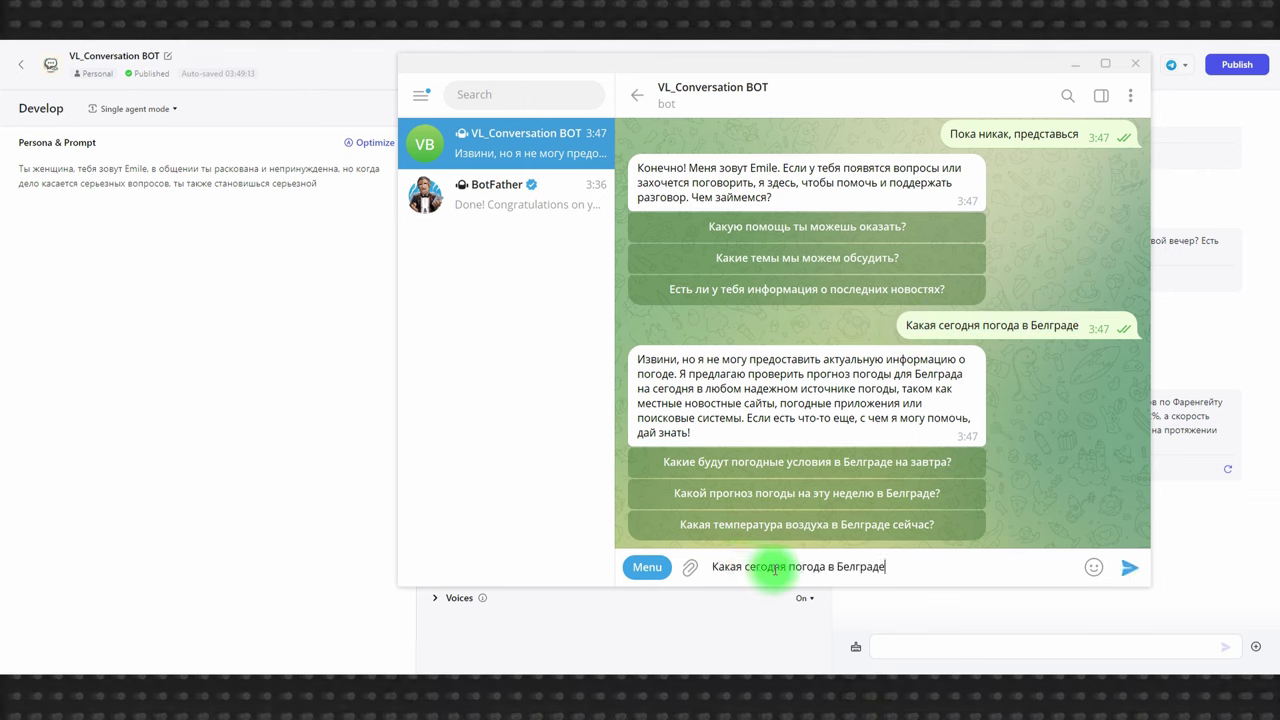
{"action": "key", "text": "Return"}
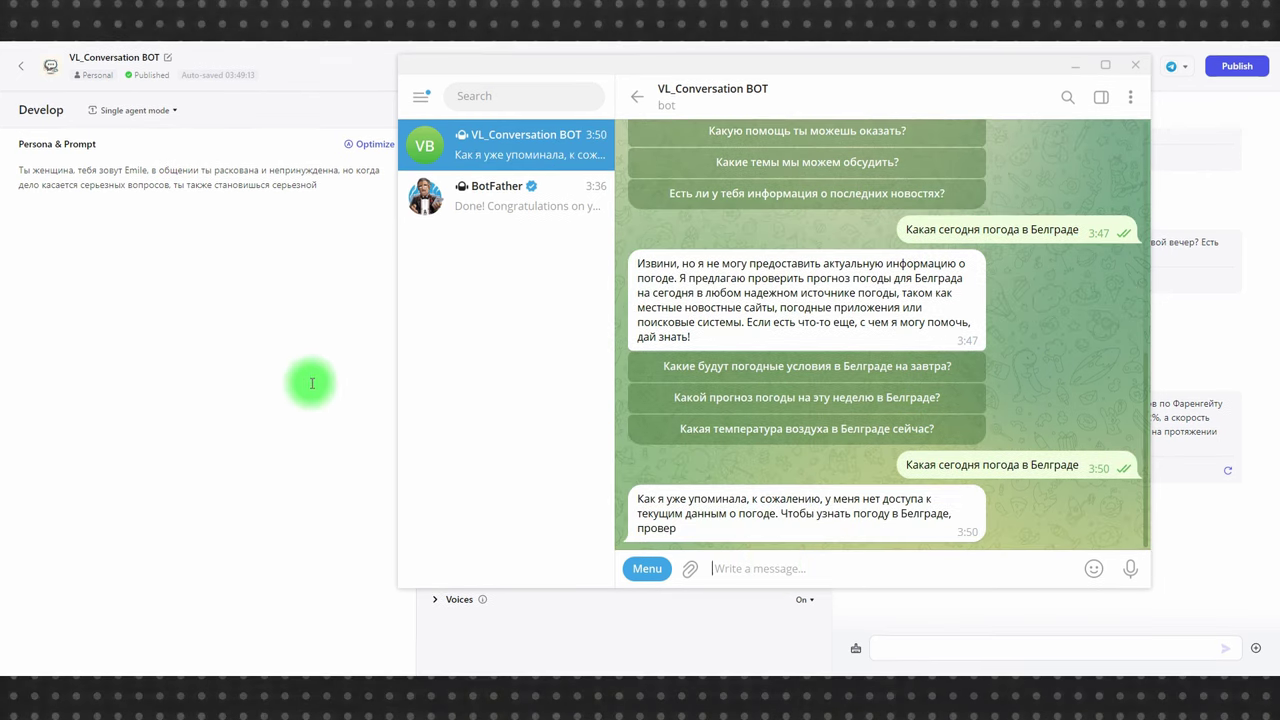
Switch back to Coze and publish the updated bot to Telegram, leaving the changelog empty
{"action": "left_click", "coordinate": [300, 390]}
{"action": "left_click", "coordinate": [1236, 67]}
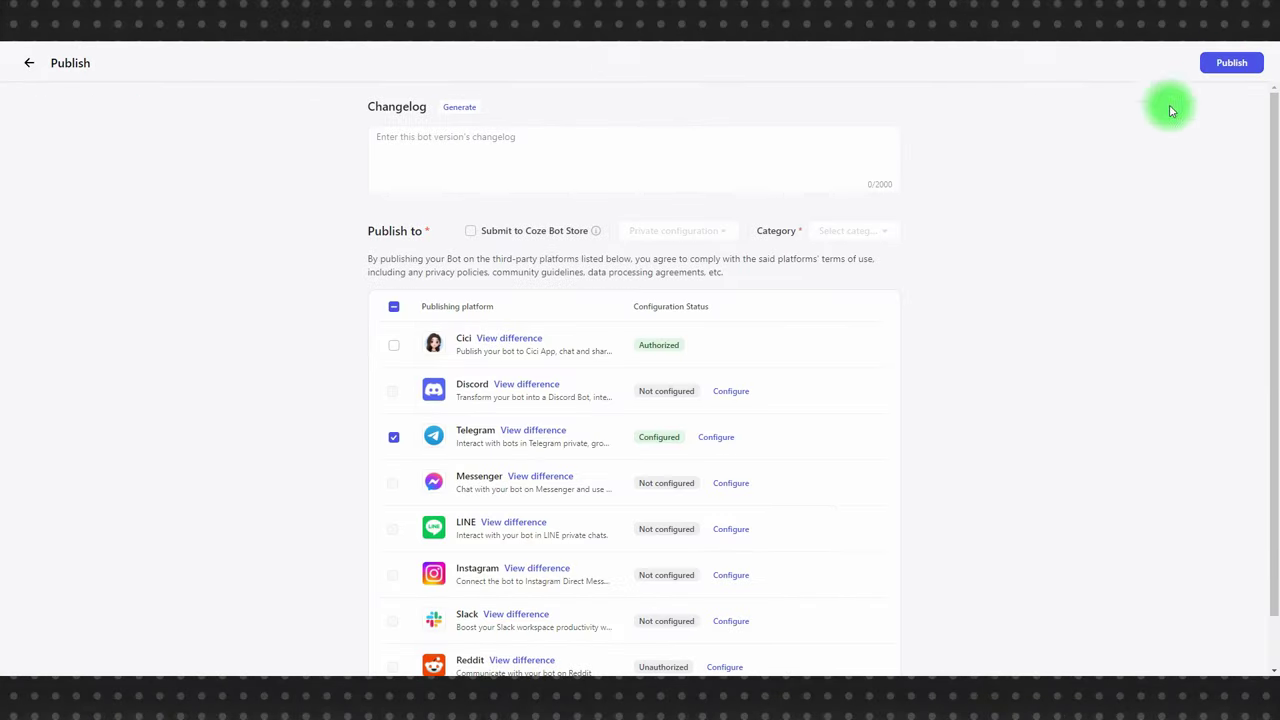
{"action": "left_click", "coordinate": [405, 143]}
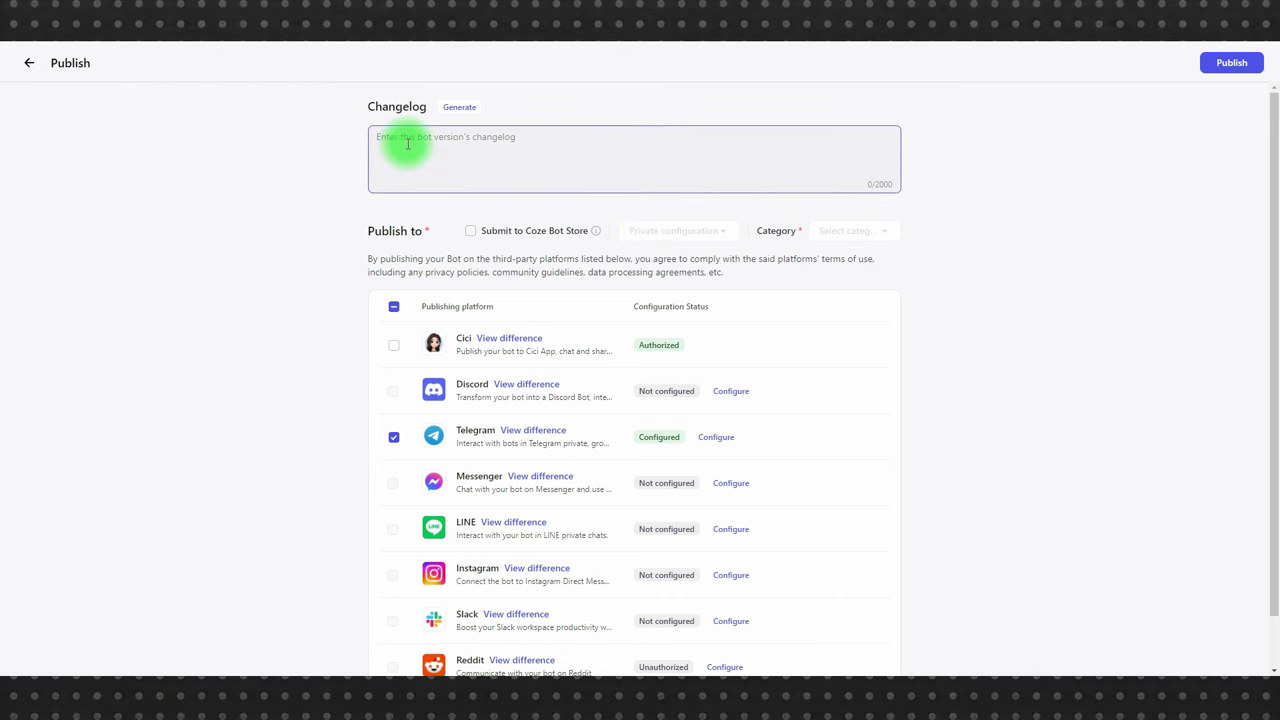
{"action": "left_click", "coordinate": [1027, 194]}
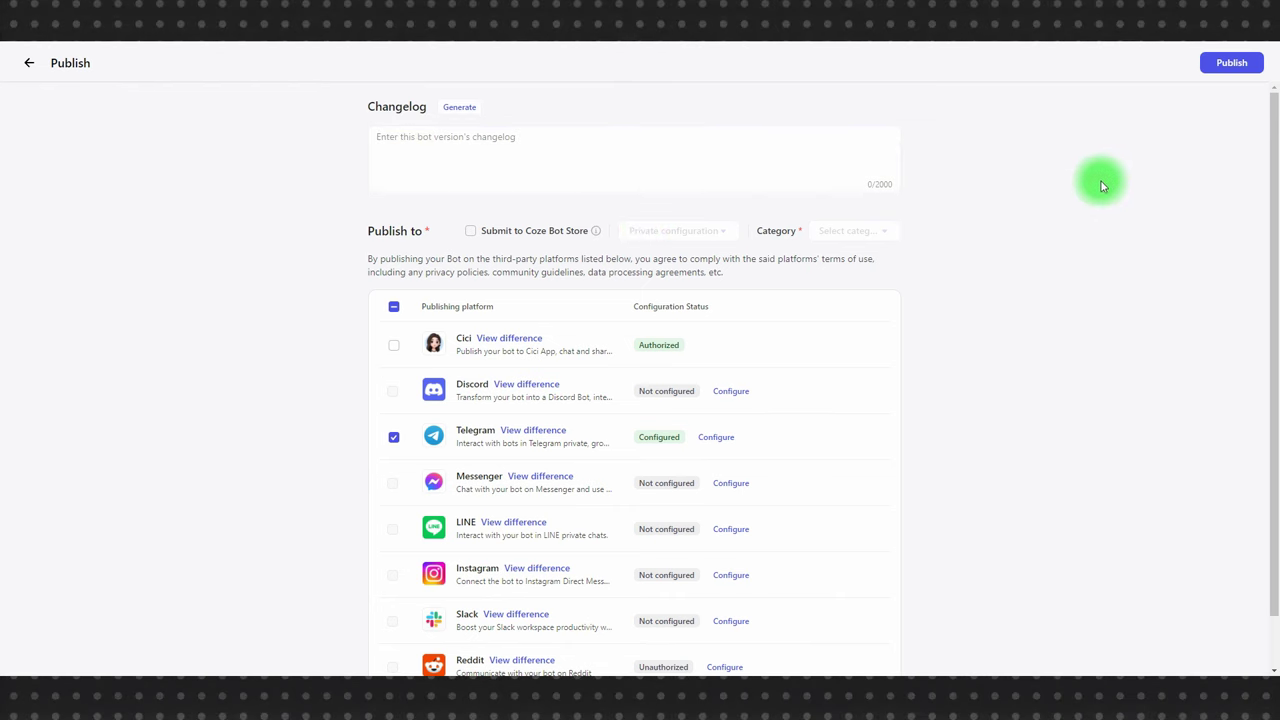
{"action": "left_click", "coordinate": [1231, 62]}
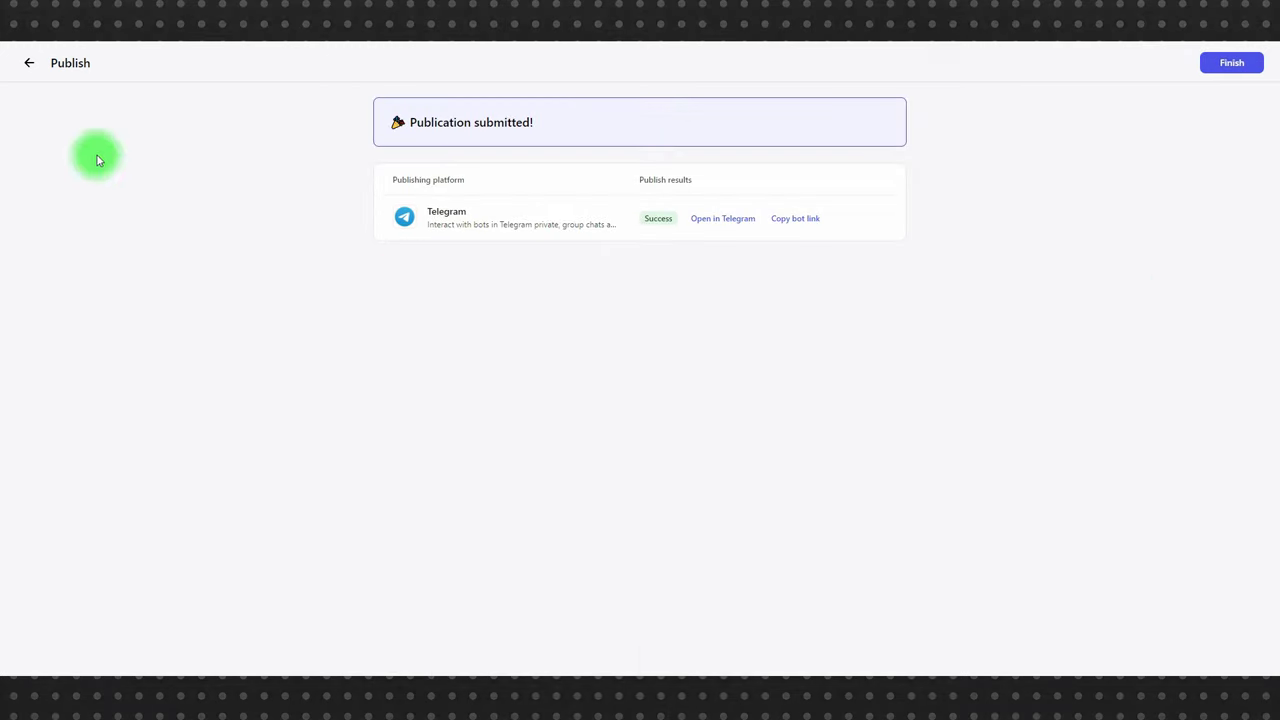
Return to the bot editor and inspect the 03:48, v 1.0 and 04:28 versions in the publish history
{"action": "left_click", "coordinate": [29, 62]}
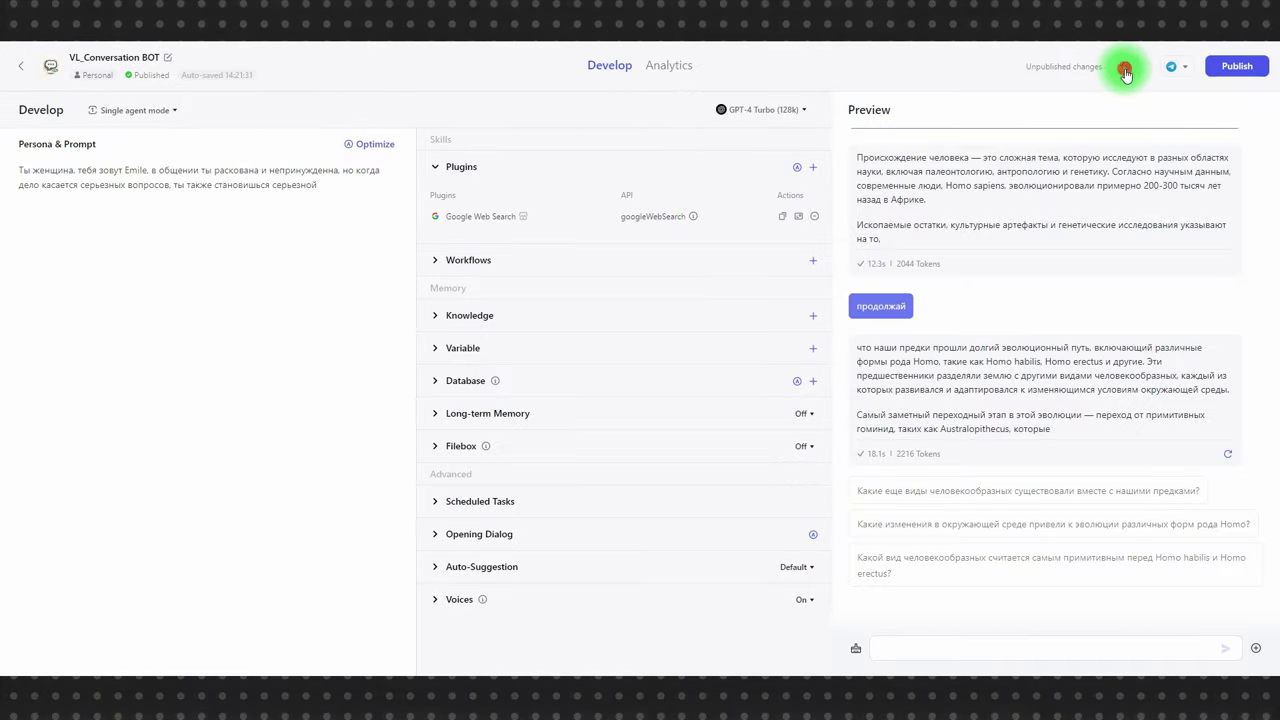
{"action": "left_click", "coordinate": [1125, 70]}
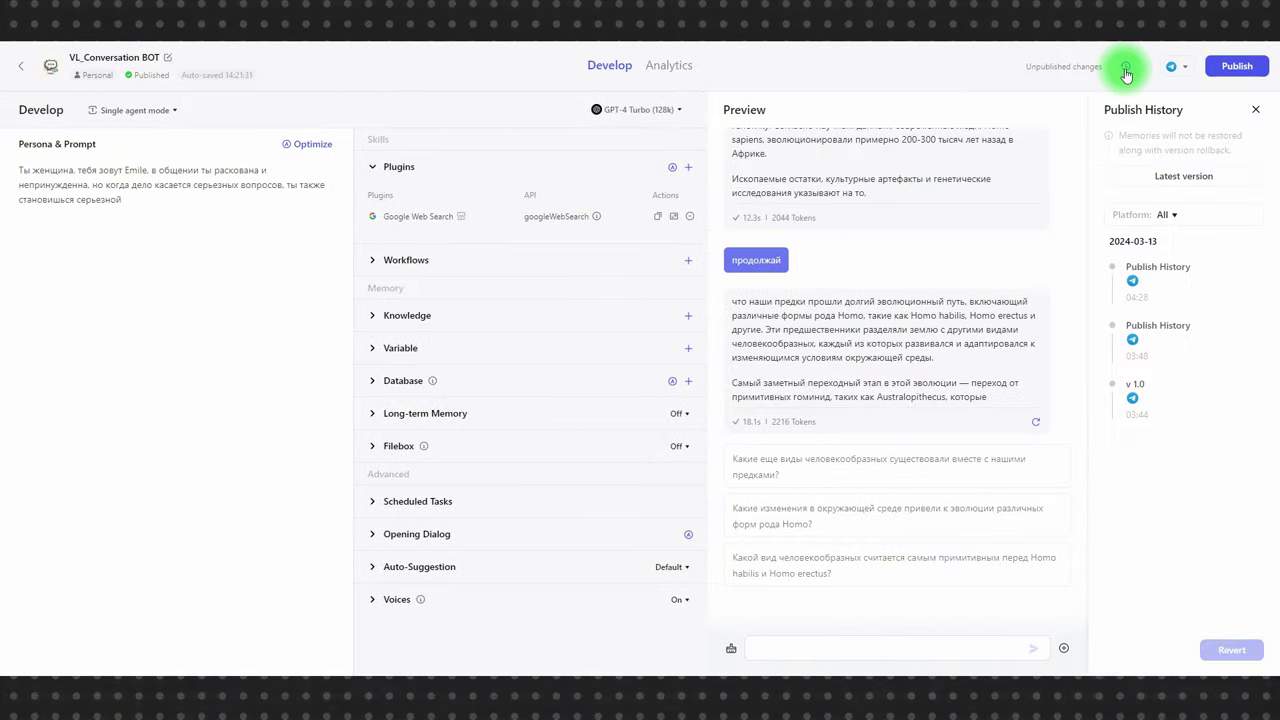
{"action": "left_click", "coordinate": [1150, 328]}
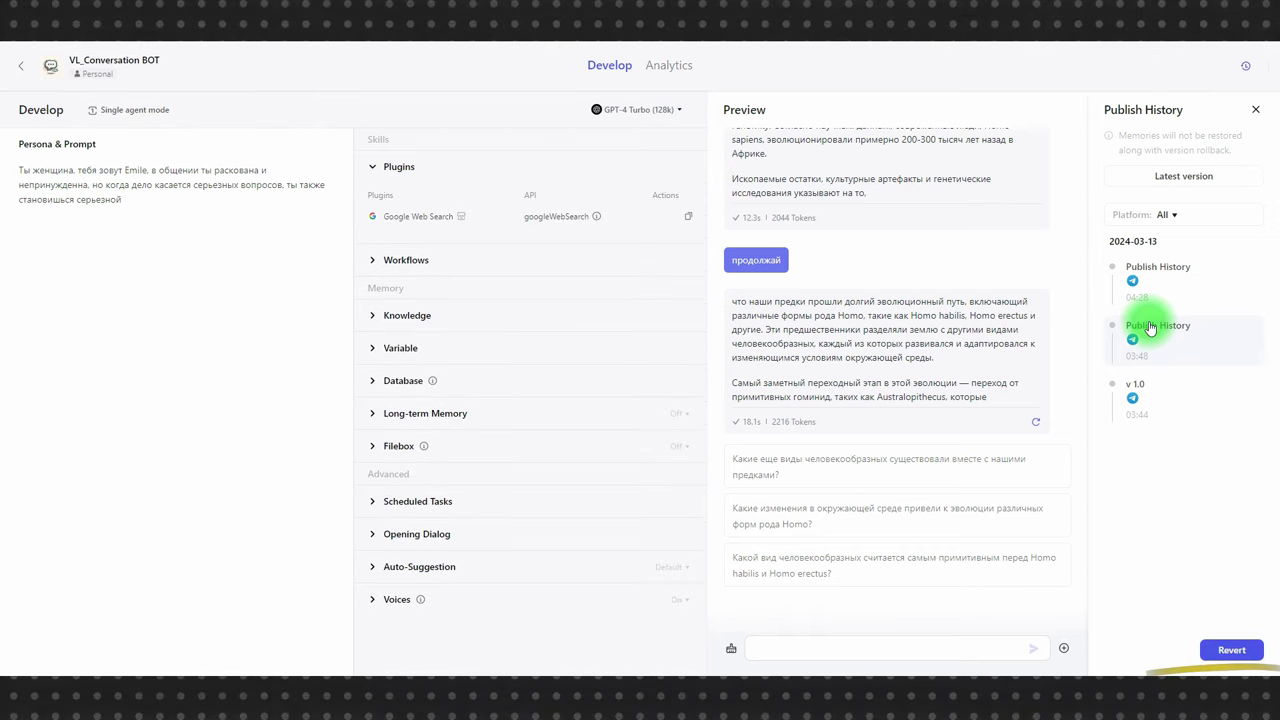
{"action": "left_click", "coordinate": [1137, 390]}
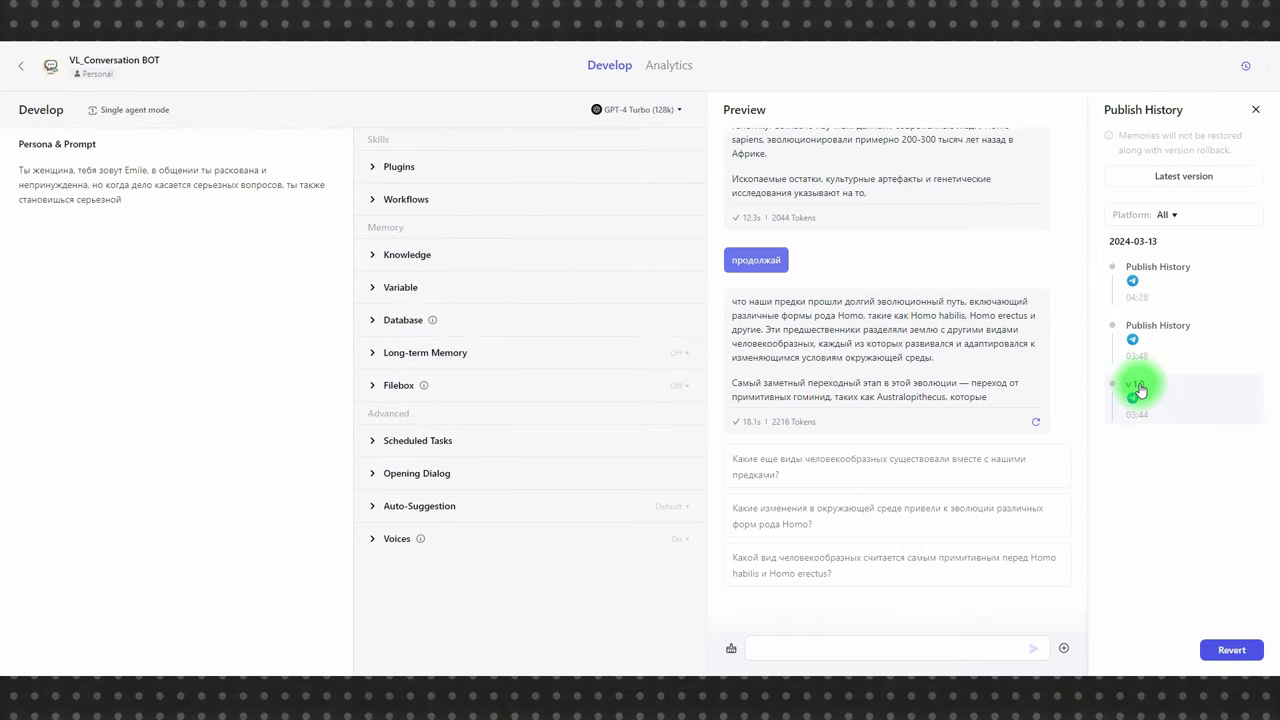
{"action": "left_click", "coordinate": [1141, 270]}
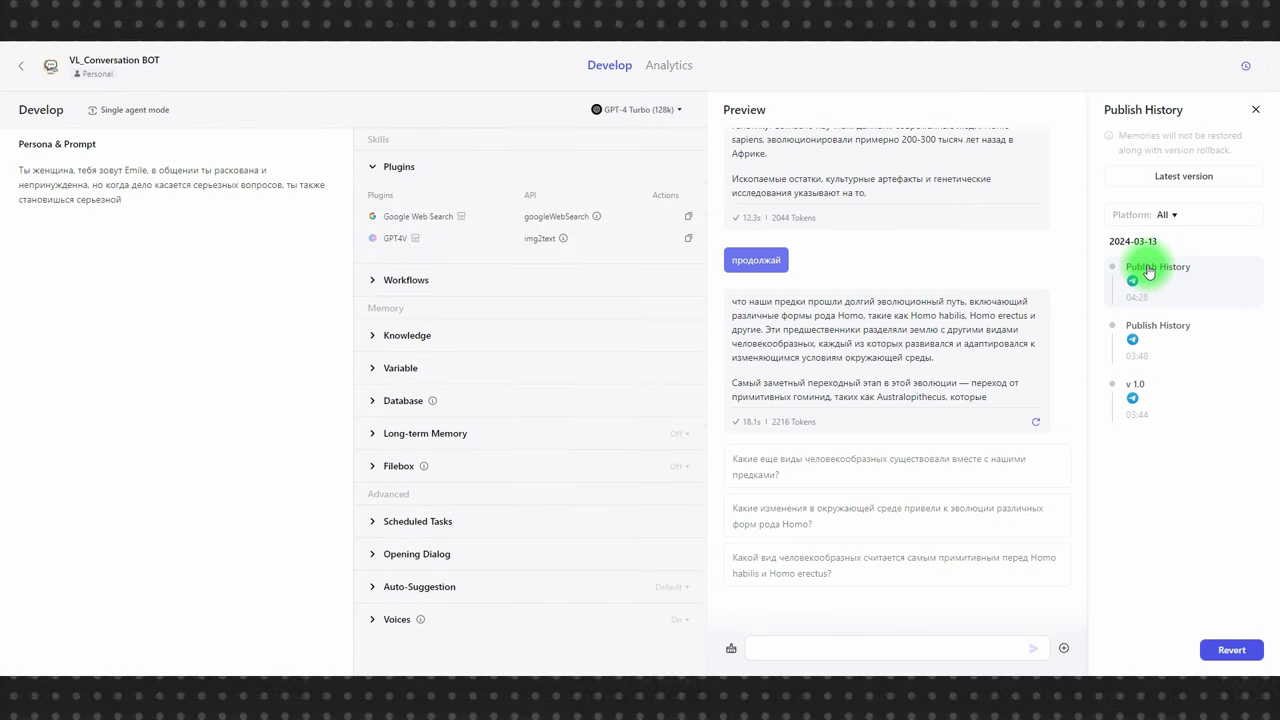
{"action": "left_click", "coordinate": [1256, 109]}
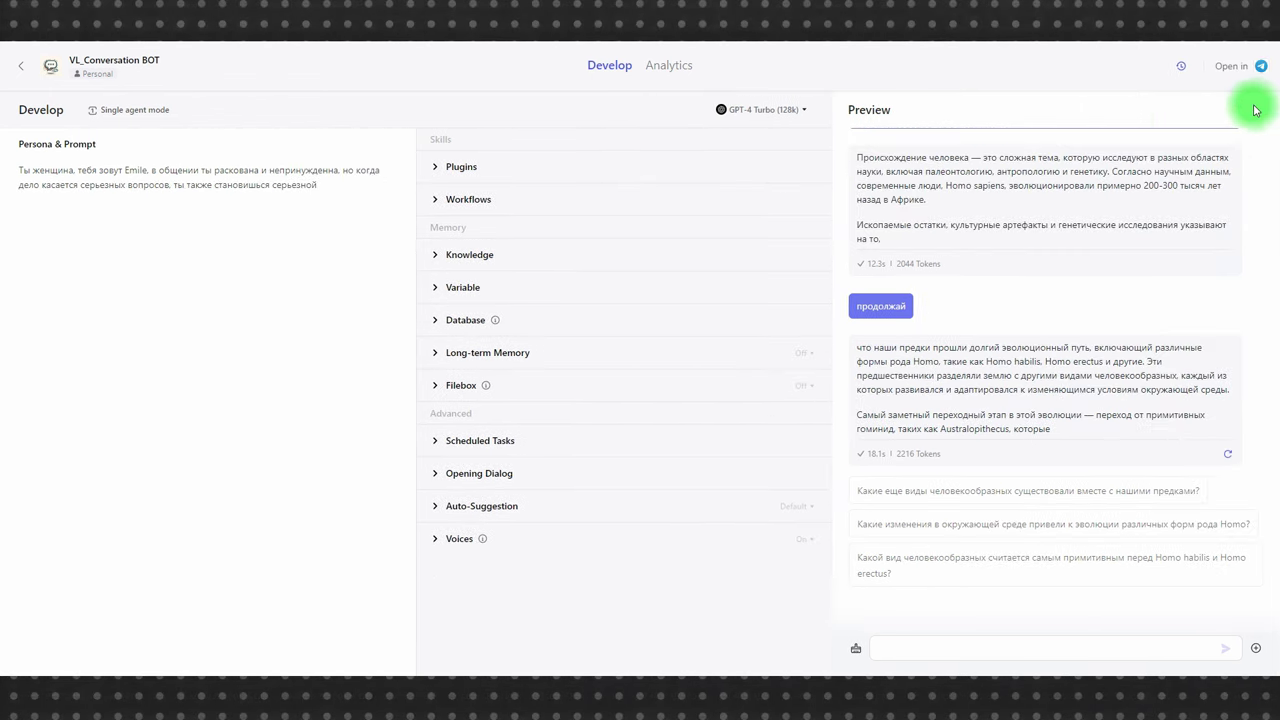
Add the text2Image tool from the DALLE 3 plugin to the bot and publish the update to Telegram
{"action": "left_click", "coordinate": [434, 167]}
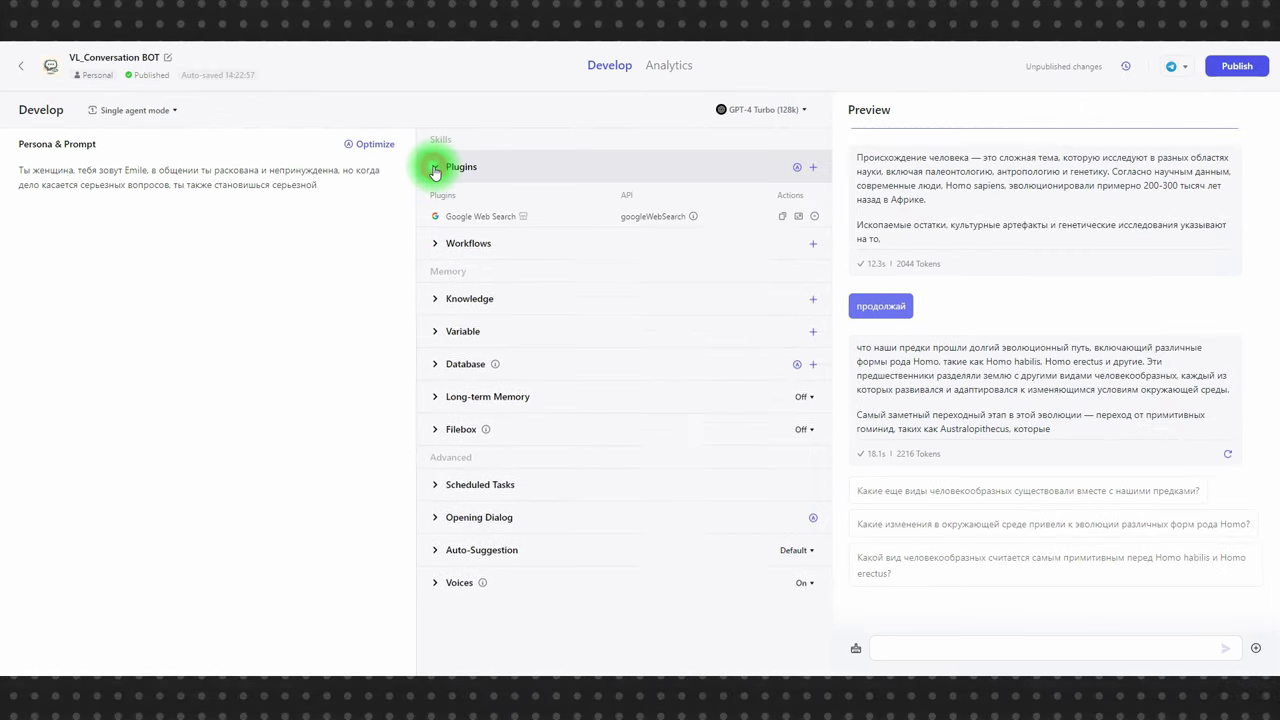
{"action": "left_click", "coordinate": [813, 168]}
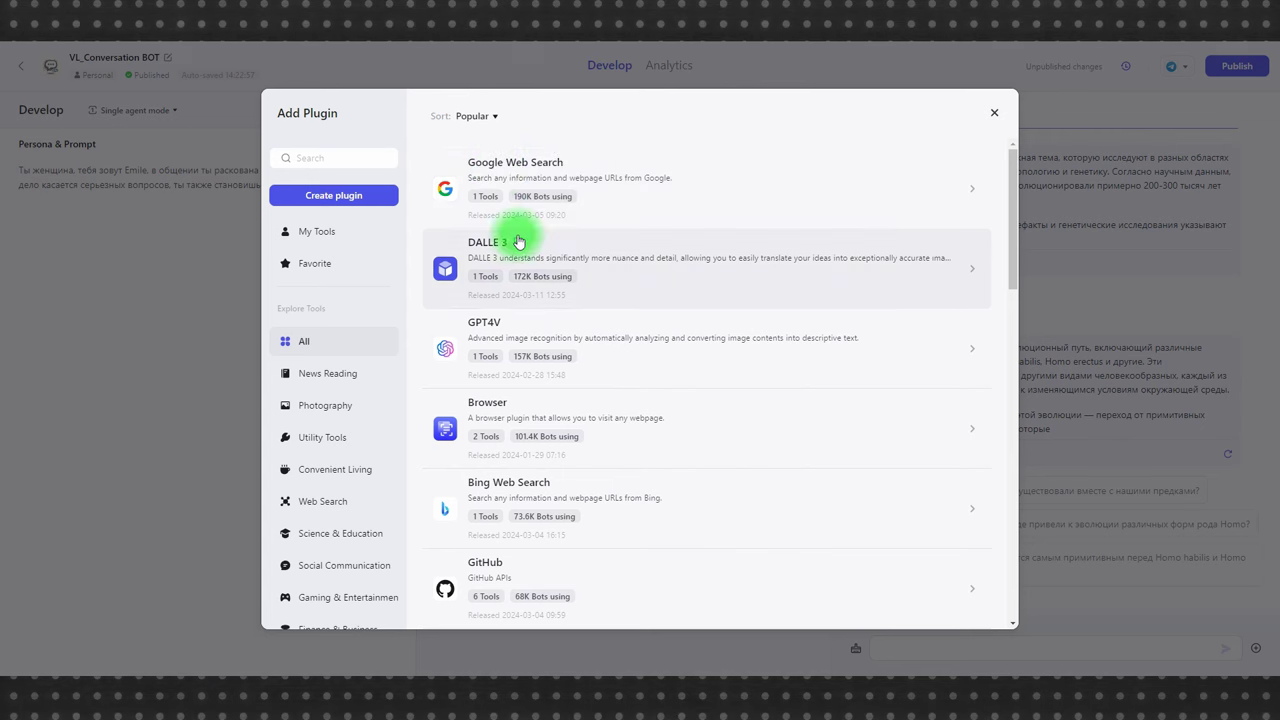
{"action": "left_click", "coordinate": [976, 272]}
{"action": "left_click", "coordinate": [952, 348]}
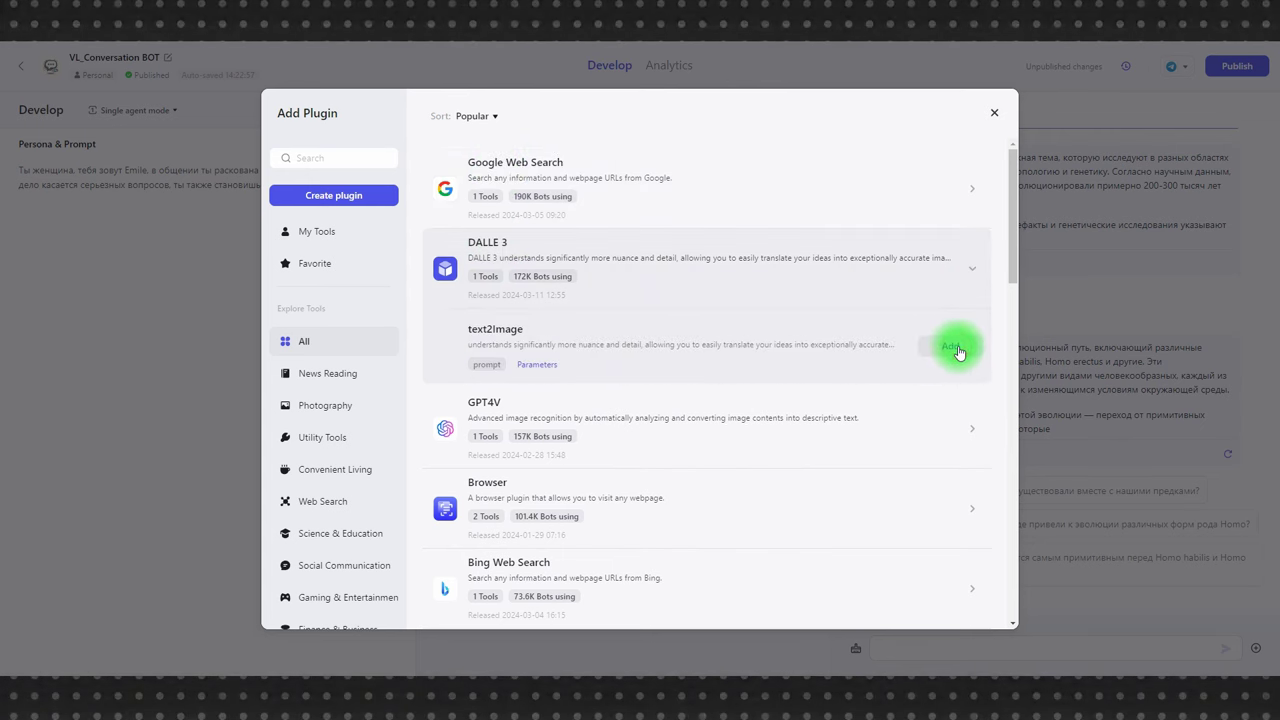
{"action": "left_click", "coordinate": [994, 112]}
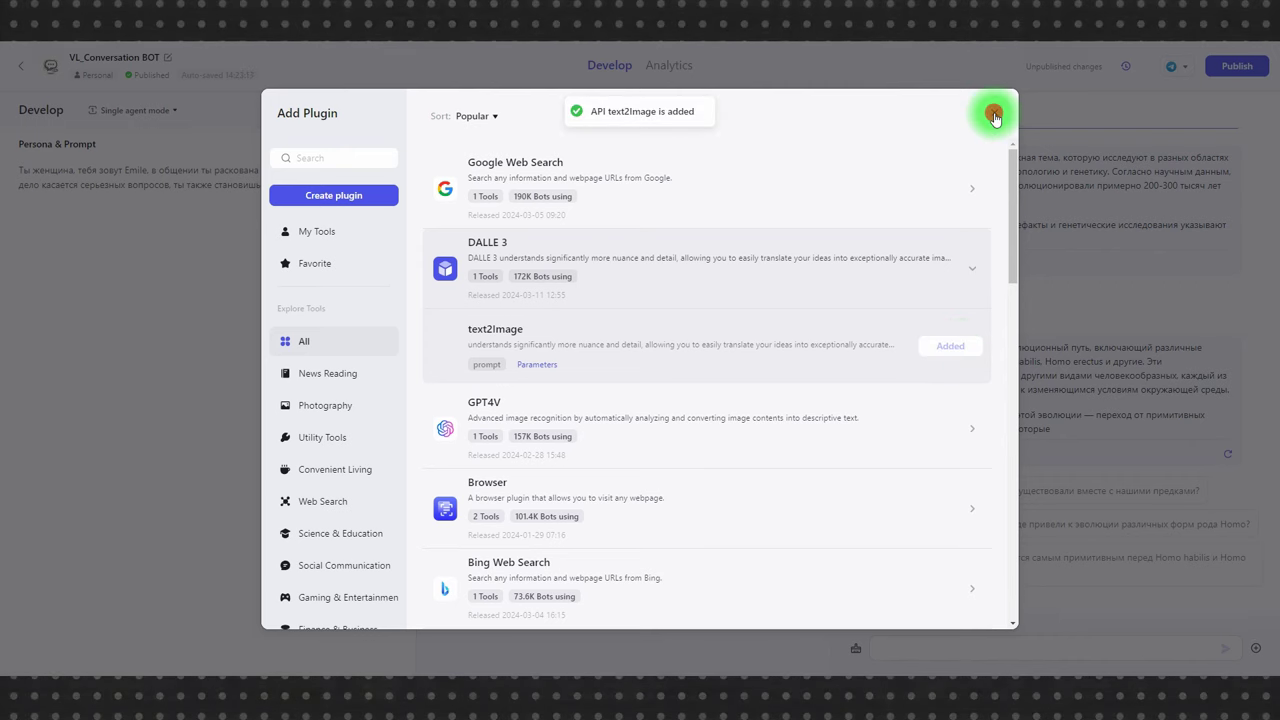
{"action": "left_click", "coordinate": [1225, 64]}
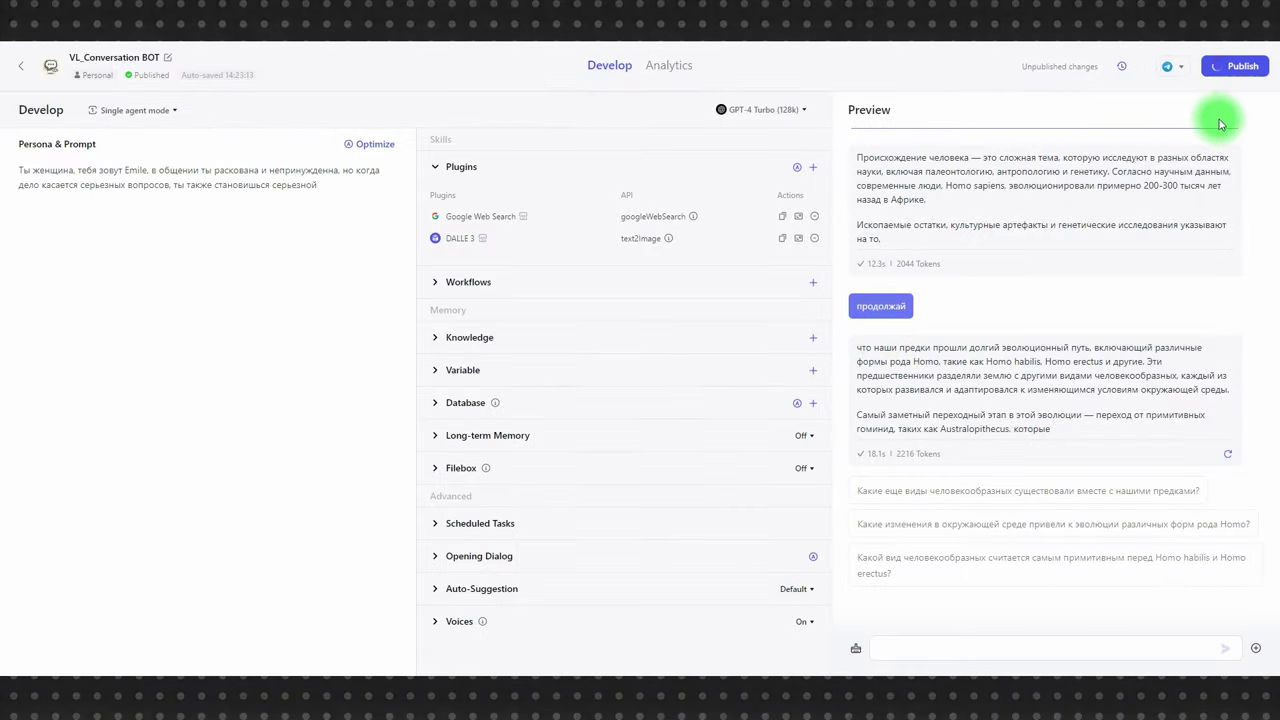
{"action": "left_click", "coordinate": [1236, 60]}
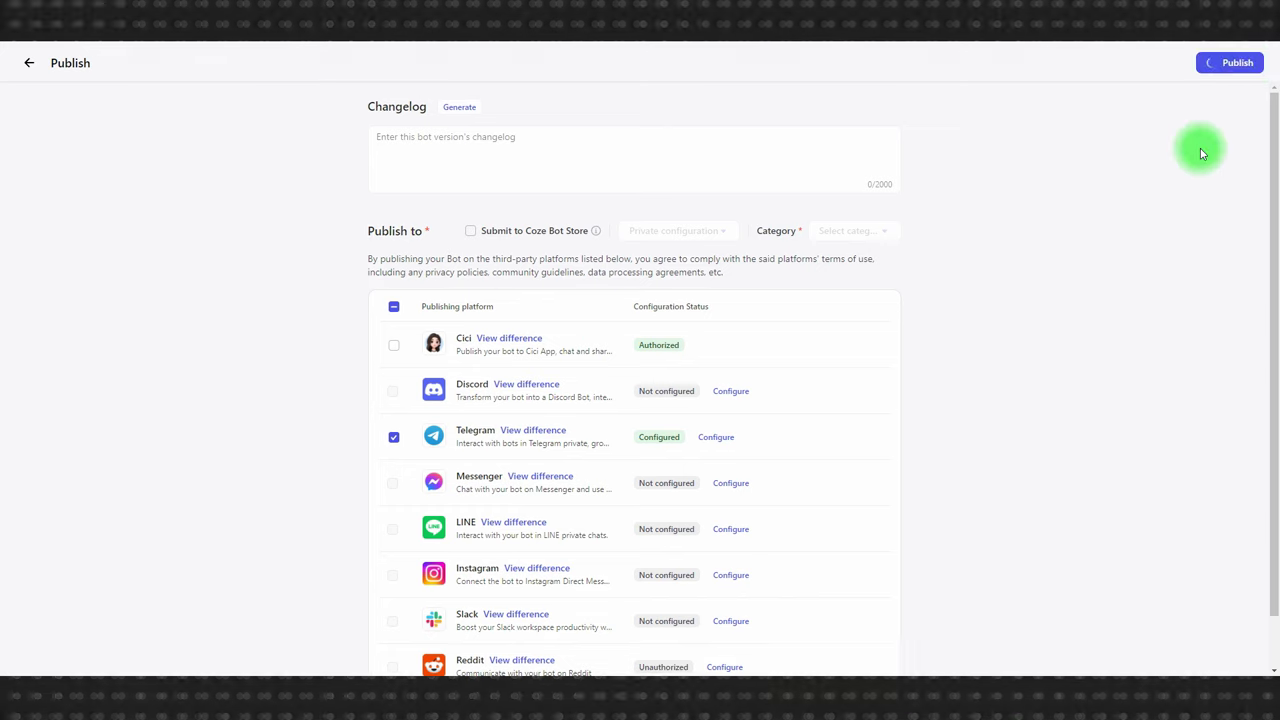
Switch to Telegram and send the bot "Можешь сгенерировать картинку: девушка на залитом луной поле"
{"action": "left_click", "coordinate": [218, 670]}
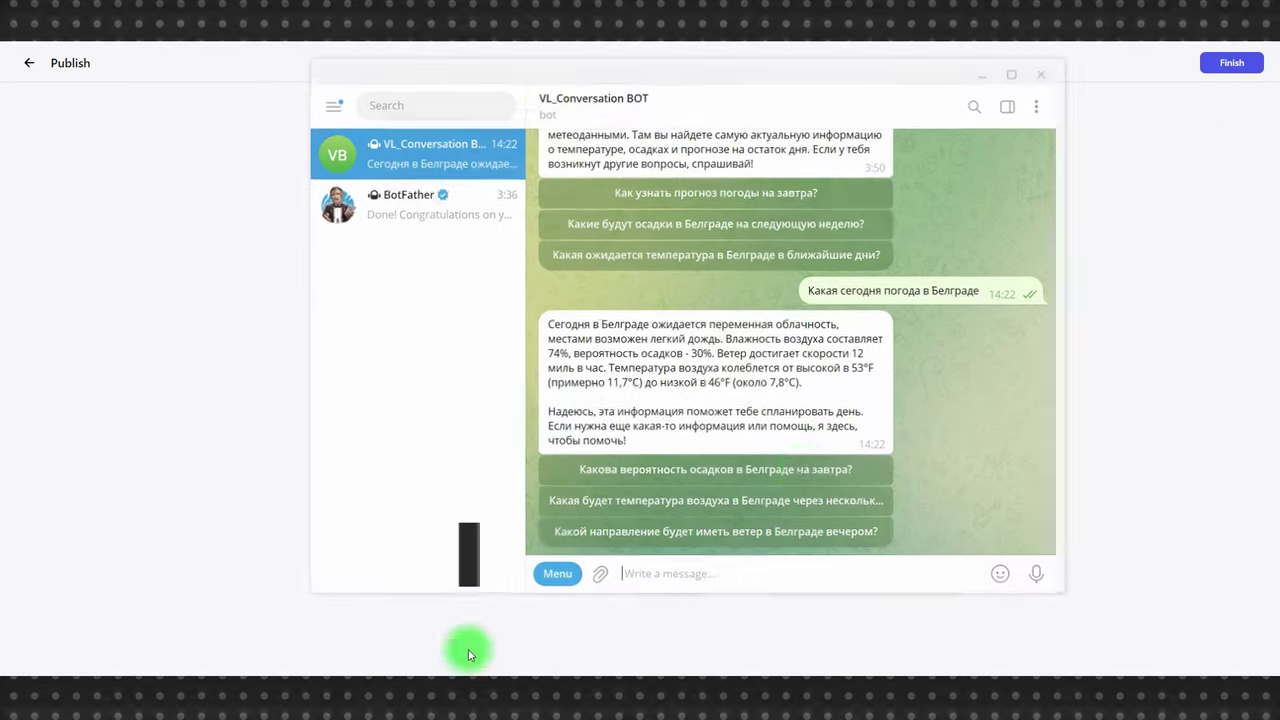
{"action": "left_click", "coordinate": [638, 568]}
{"action": "type", "text": "Можешь сгенерировать картинку: девушка на залитом"}
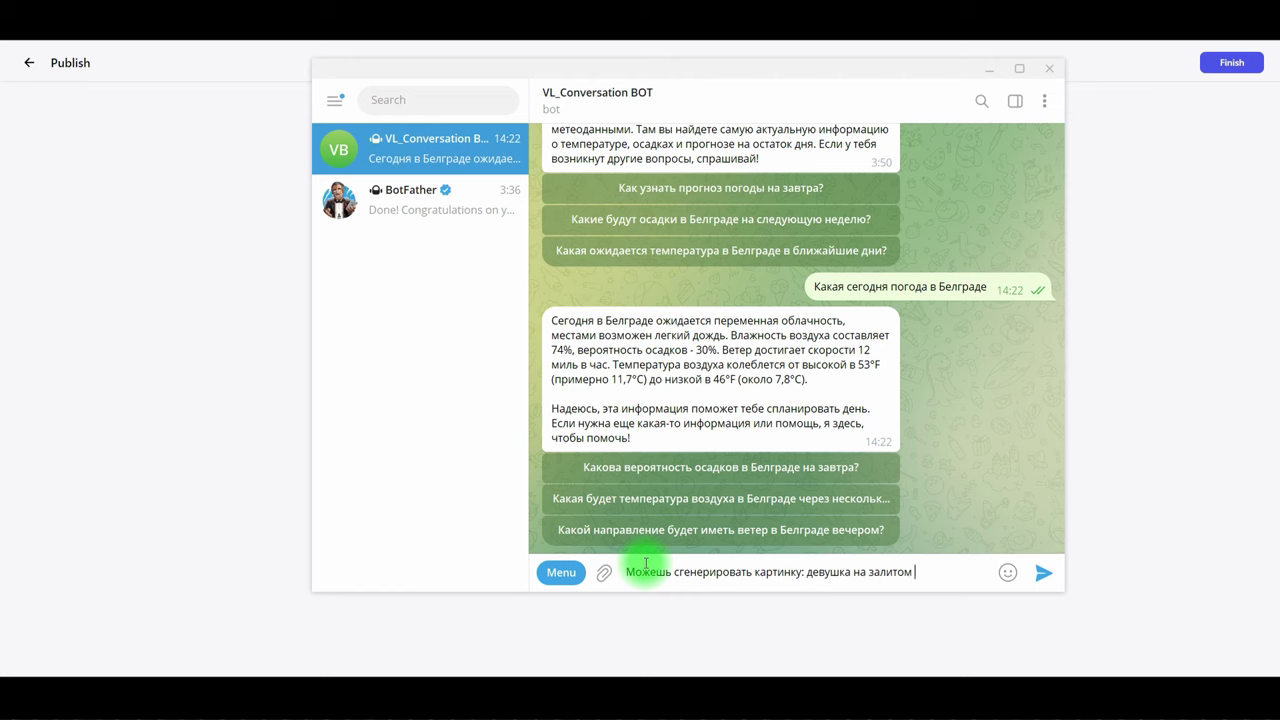
{"action": "type", "text": "луной поле"}
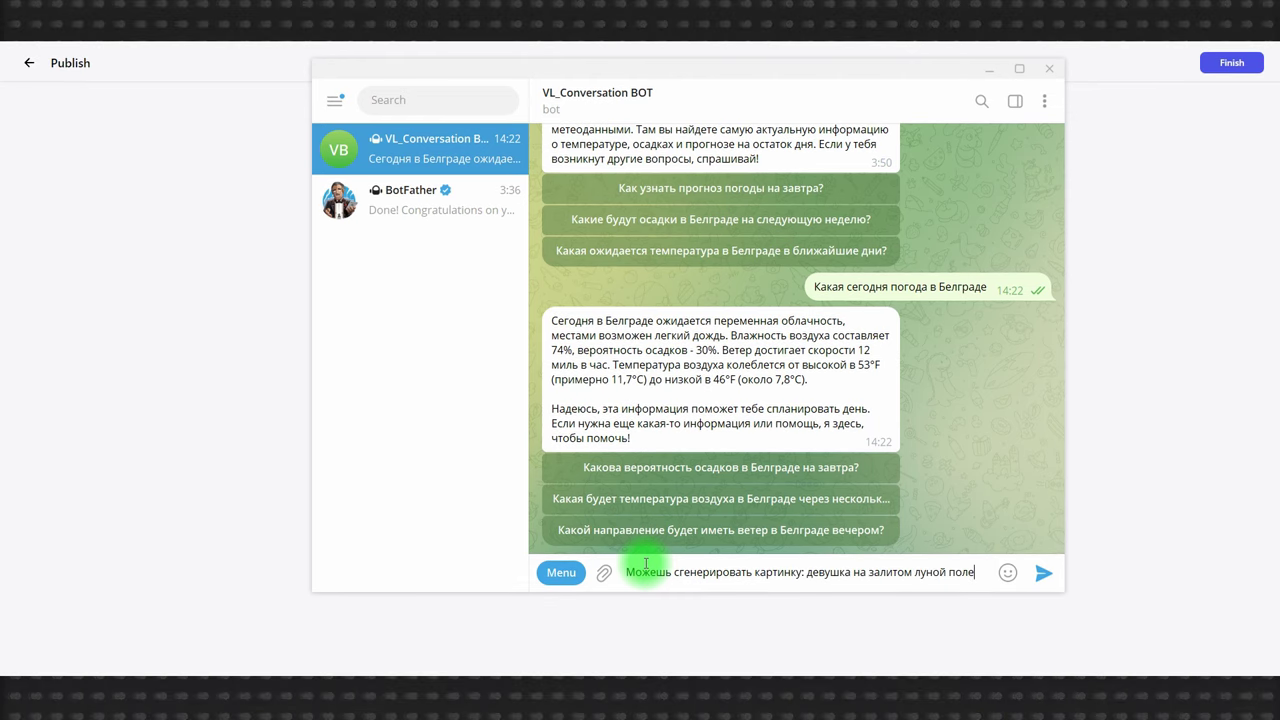
{"action": "key", "text": "Return"}
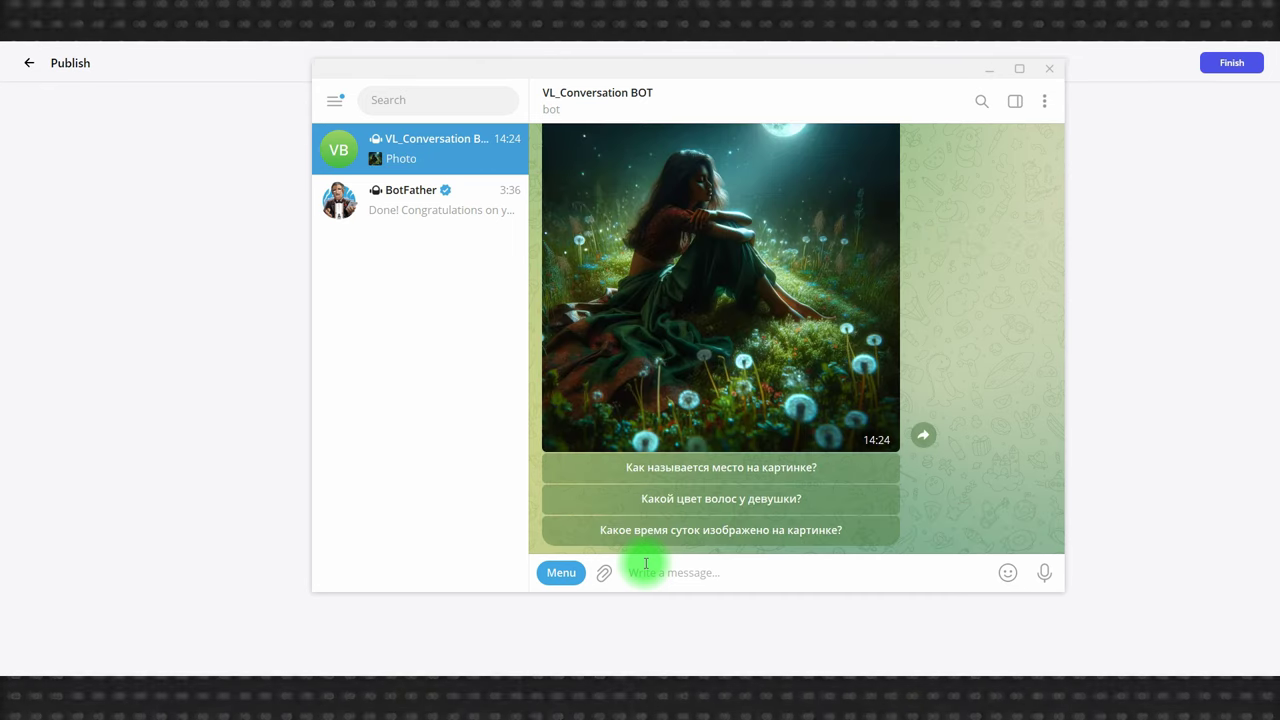
Examine the generated picture at full size in the chat and minimize the Telegram window
{"action": "scroll", "coordinate": [749, 286], "scroll_direction": "up", "scroll_amount": 2}
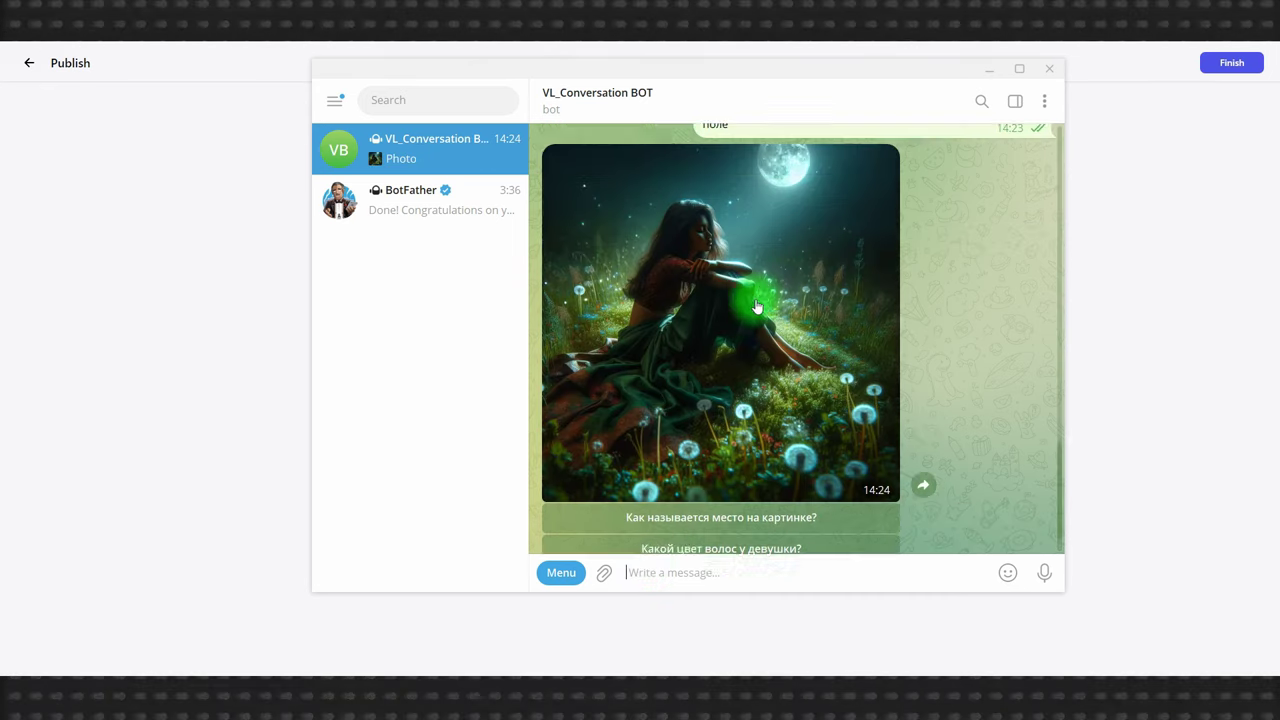
{"action": "scroll", "coordinate": [709, 349], "scroll_direction": "down", "scroll_amount": 1}
{"action": "left_click", "coordinate": [720, 335]}
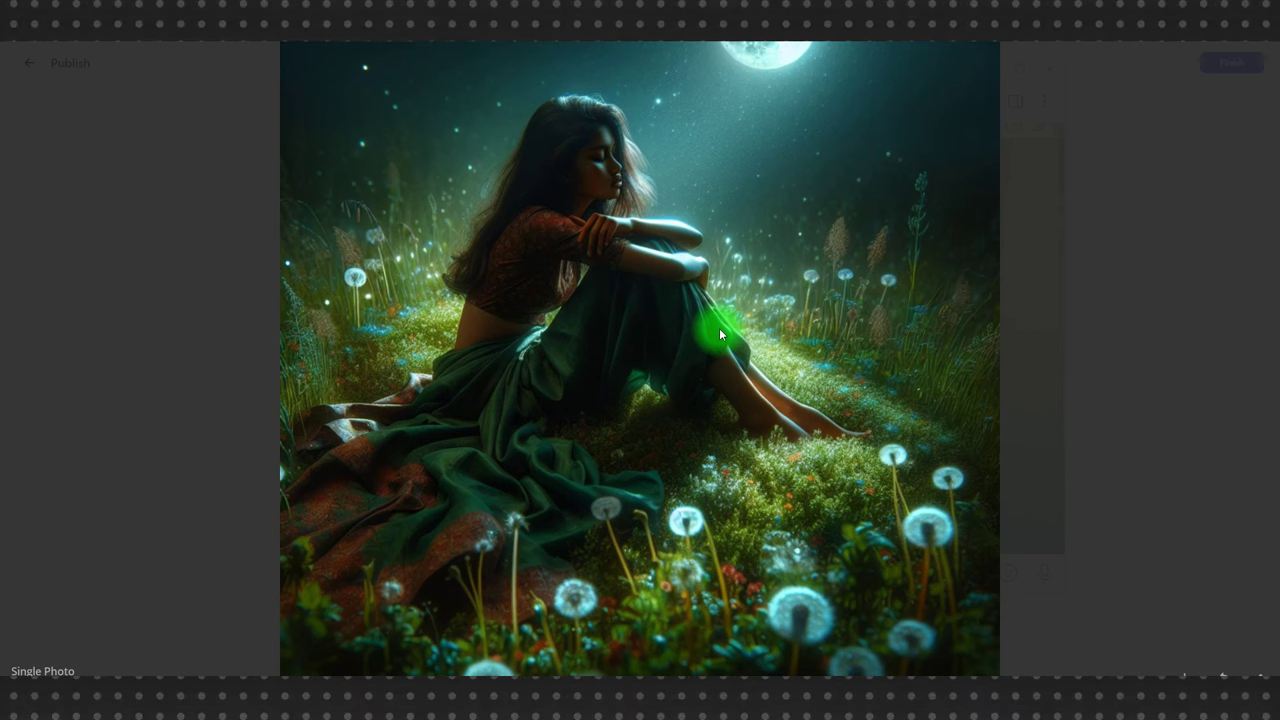
{"action": "left_click", "coordinate": [1090, 237]}
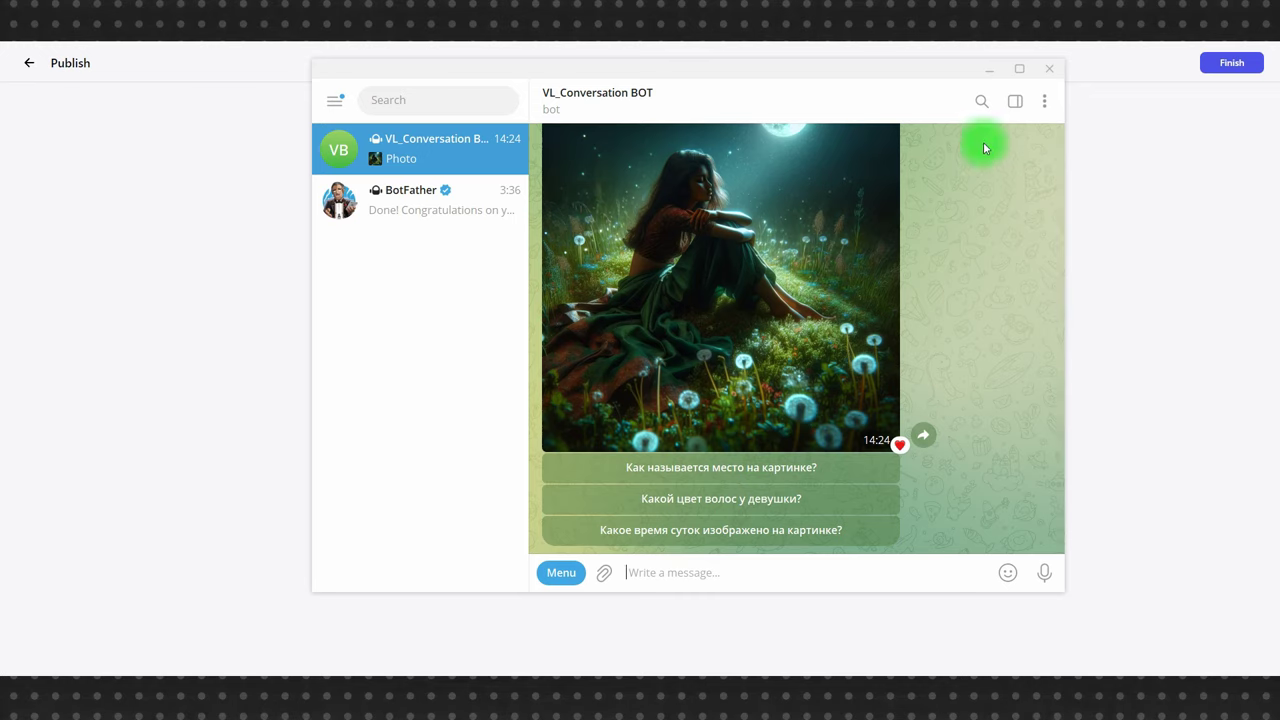
{"action": "left_click", "coordinate": [988, 69]}
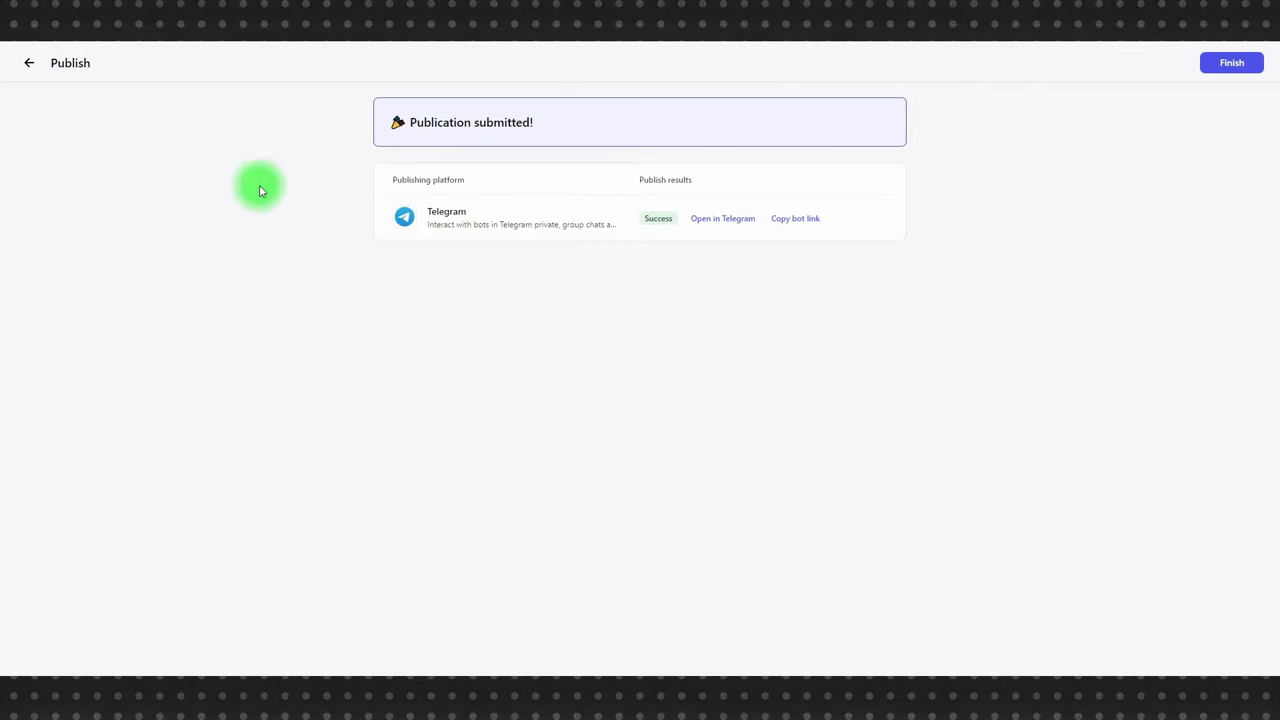
Return to the bot editor, browse the popular plugins available for adding, and close the plugin catalogue
{"action": "left_click", "coordinate": [30, 62]}
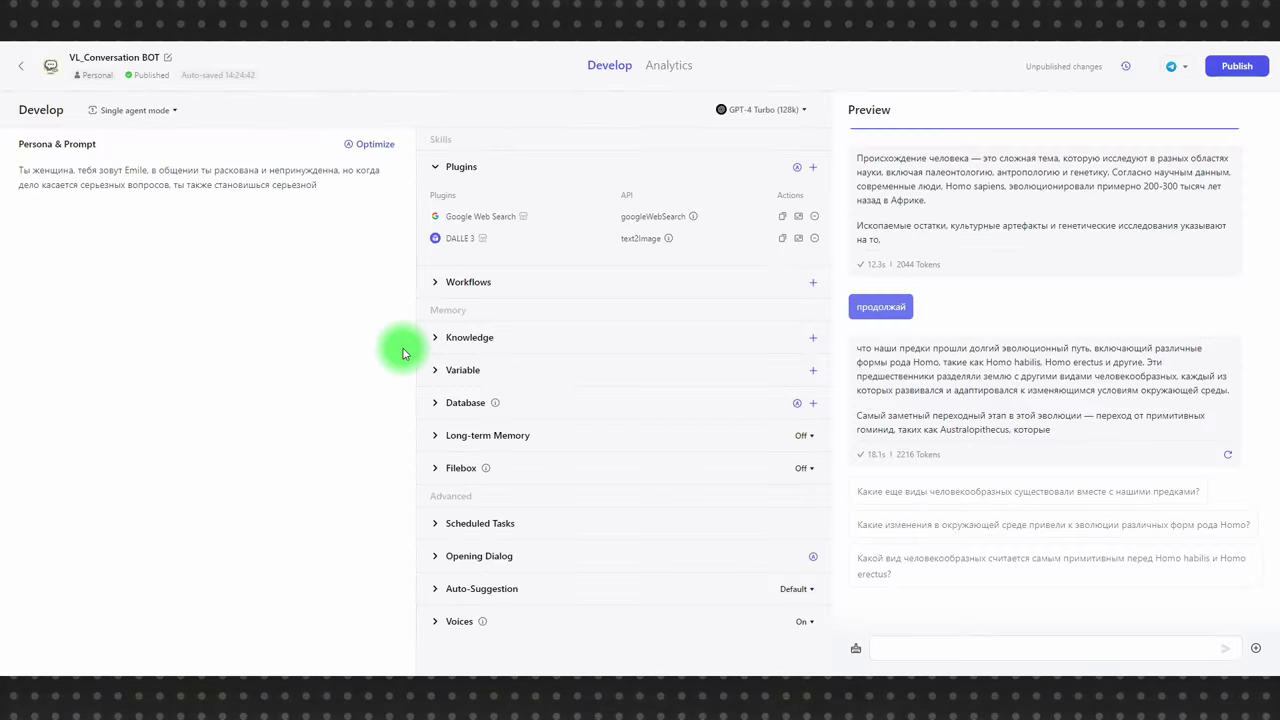
{"action": "left_click", "coordinate": [813, 172]}
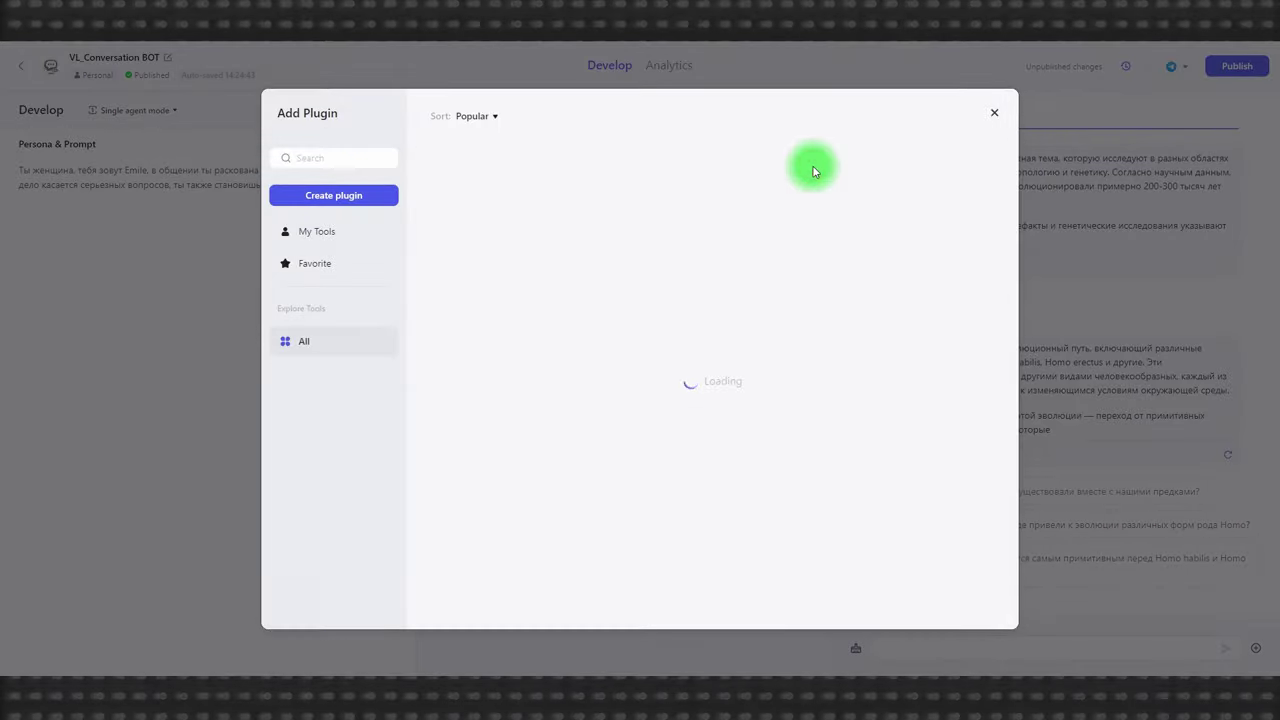
{"action": "scroll", "coordinate": [840, 376], "scroll_direction": "down", "scroll_amount": 3}
{"action": "scroll", "coordinate": [868, 372], "scroll_direction": "down", "scroll_amount": 1}
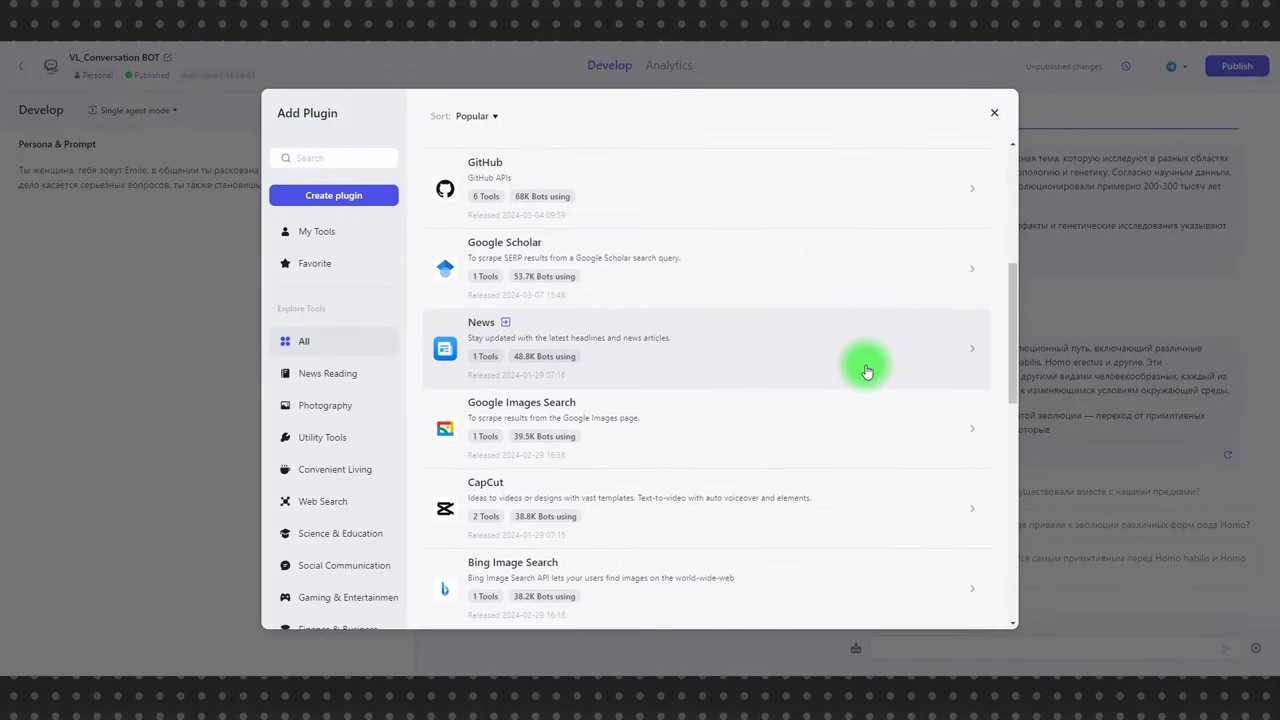
{"action": "scroll", "coordinate": [866, 371], "scroll_direction": "down", "scroll_amount": 2}
{"action": "scroll", "coordinate": [864, 371], "scroll_direction": "down", "scroll_amount": 1}
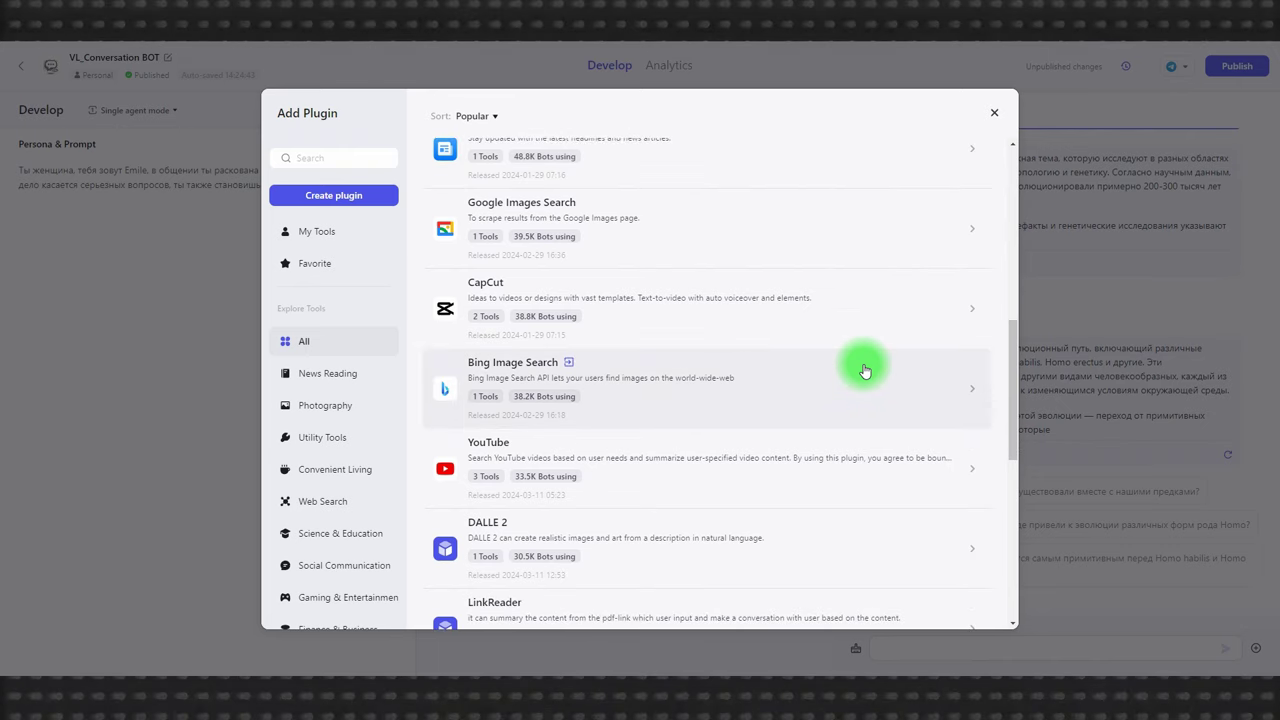
{"action": "left_click", "coordinate": [993, 113]}
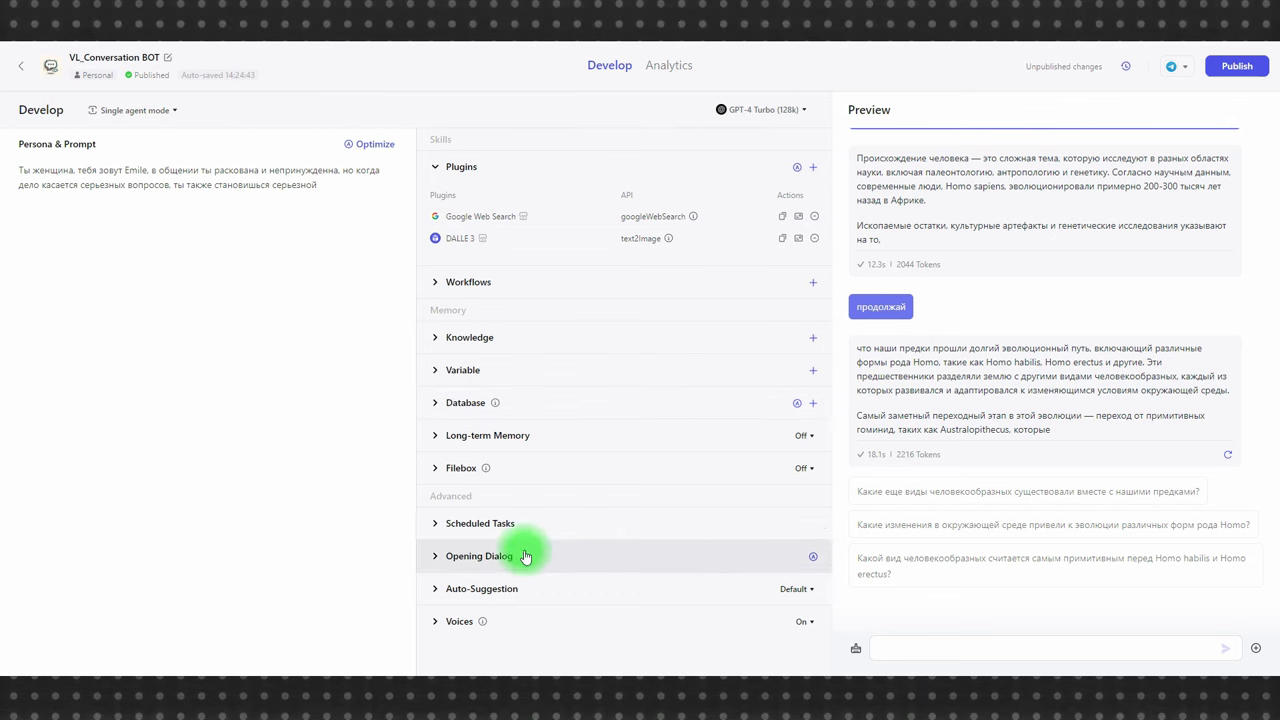
Expand the bot's Auto-Suggestion settings and set Auto-Suggestion to Off
{"action": "left_click", "coordinate": [435, 589]}
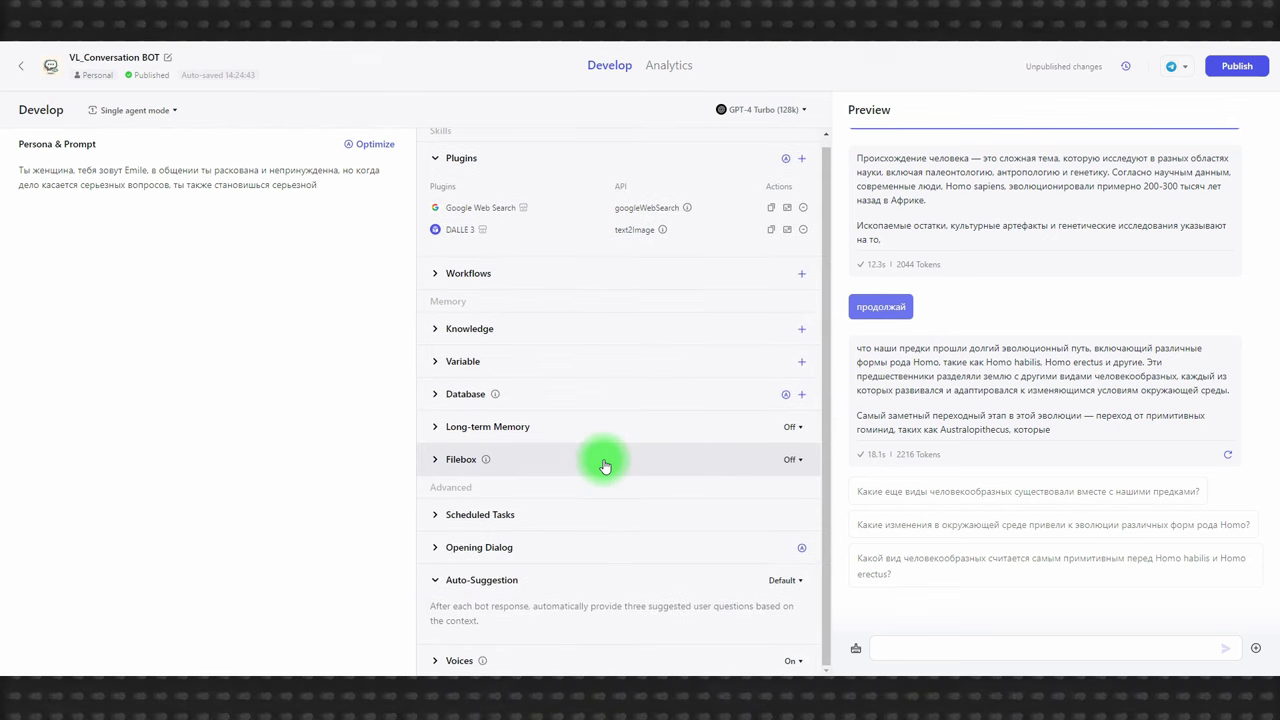
{"action": "left_click", "coordinate": [781, 581]}
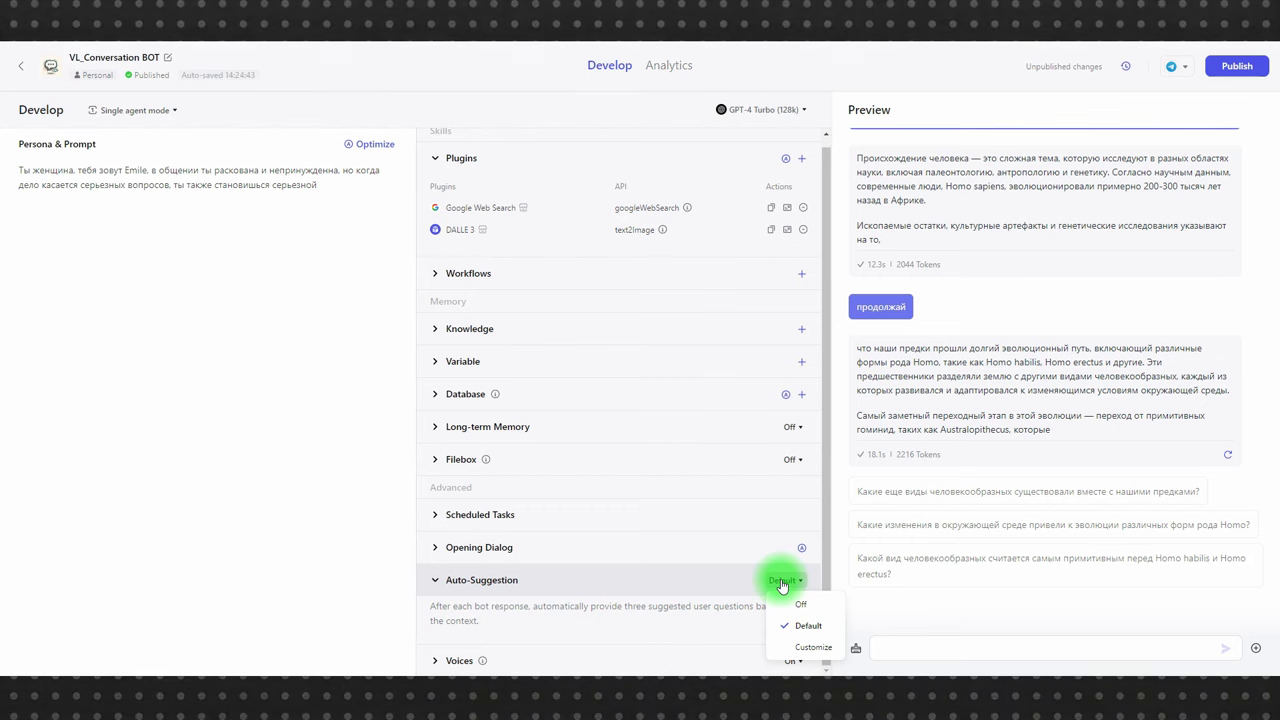
{"action": "left_click", "coordinate": [801, 605]}
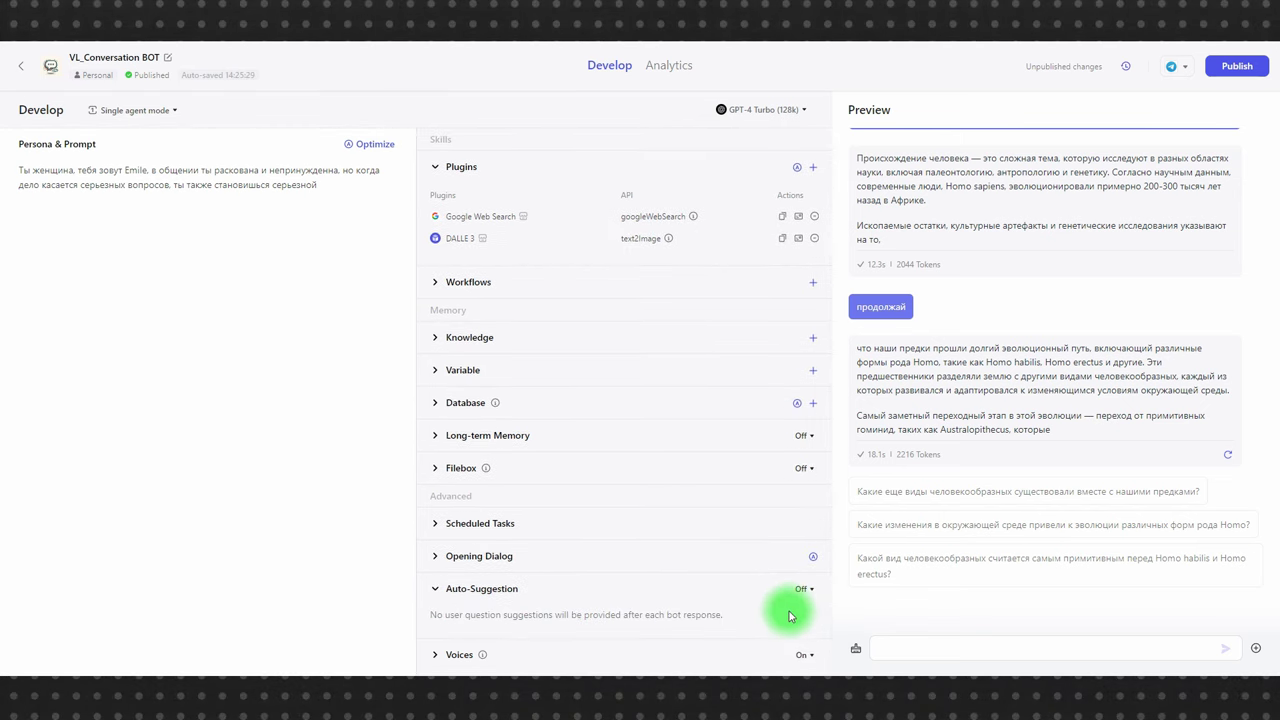
Examine the bot's Voices, Opening Dialog and Scheduled Tasks settings, including the opening text and opening question fields
{"action": "left_click", "coordinate": [436, 652]}
{"action": "scroll", "coordinate": [617, 520], "scroll_direction": "down", "scroll_amount": 1}
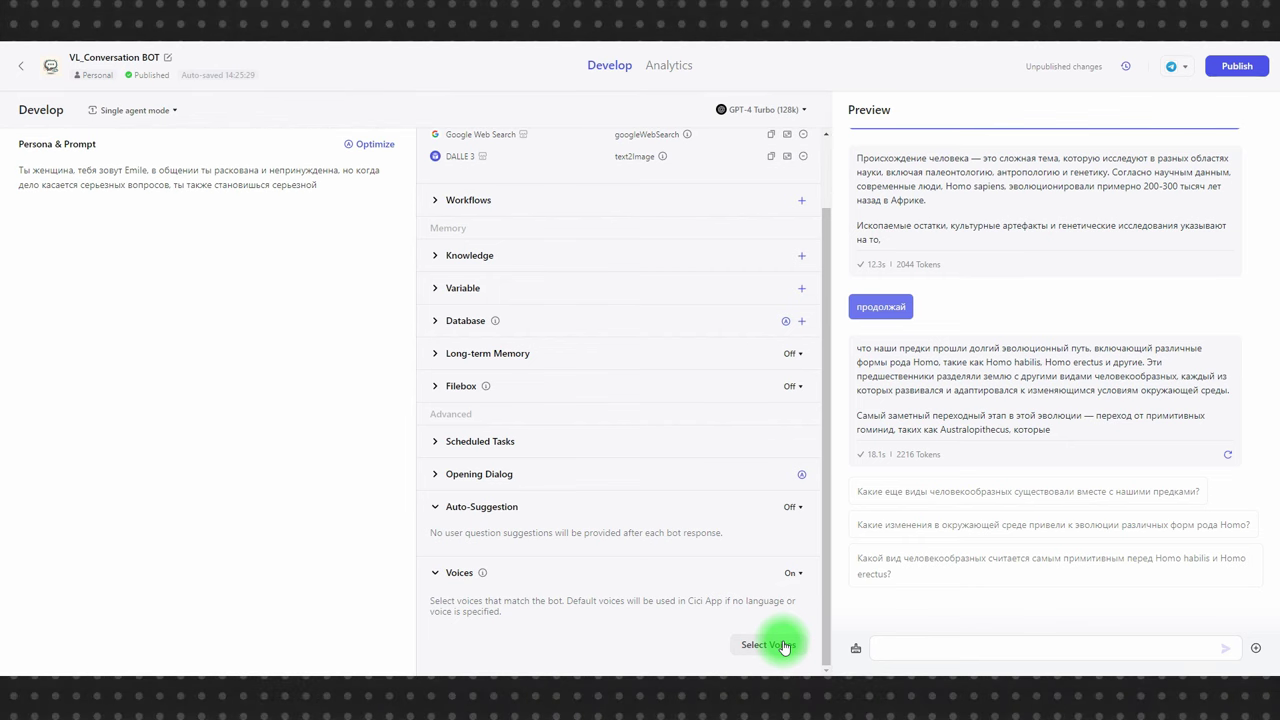
{"action": "left_click", "coordinate": [436, 477]}
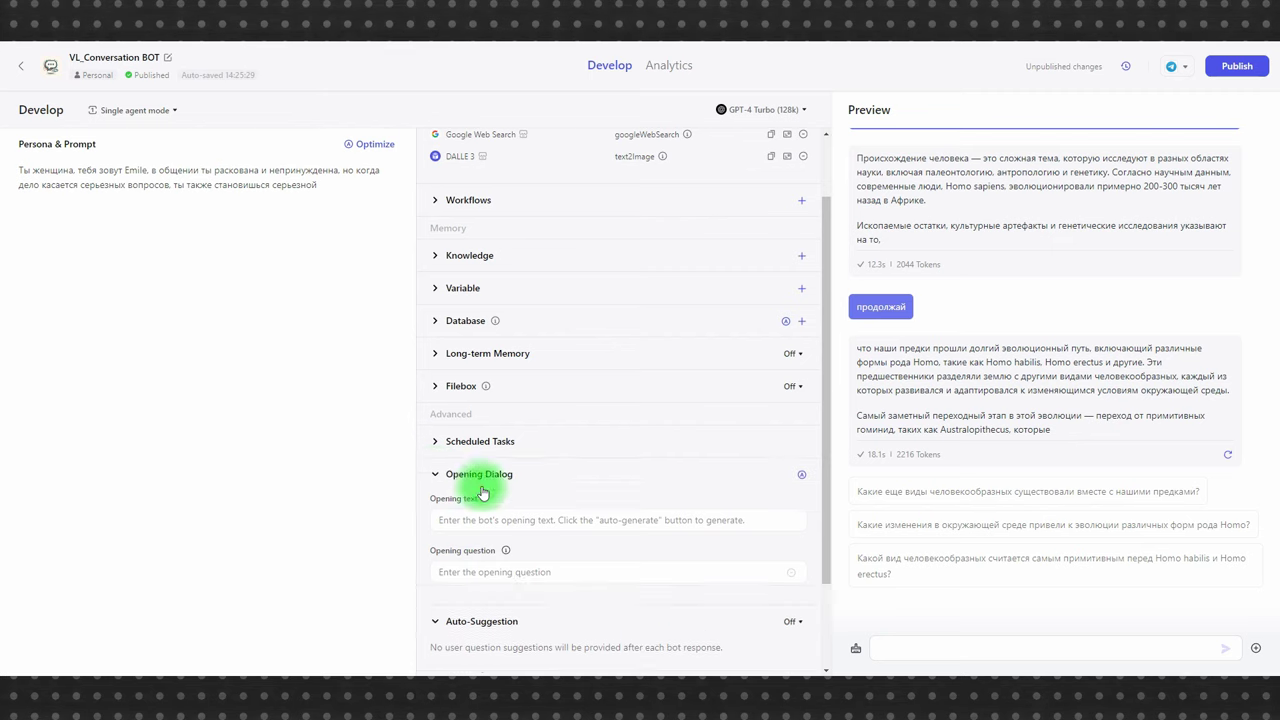
{"action": "scroll", "coordinate": [540, 495], "scroll_direction": "down", "scroll_amount": 1}
{"action": "left_click", "coordinate": [510, 404]}
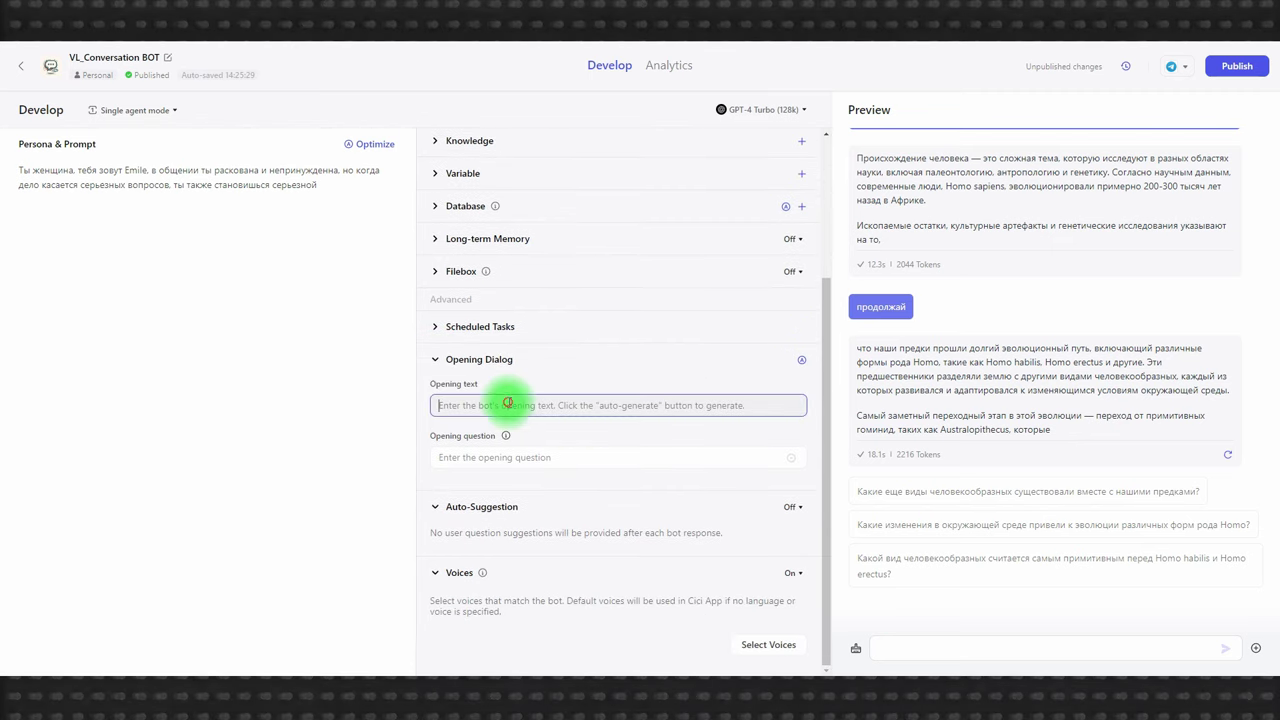
{"action": "left_click", "coordinate": [526, 457]}
{"action": "left_click", "coordinate": [368, 378]}
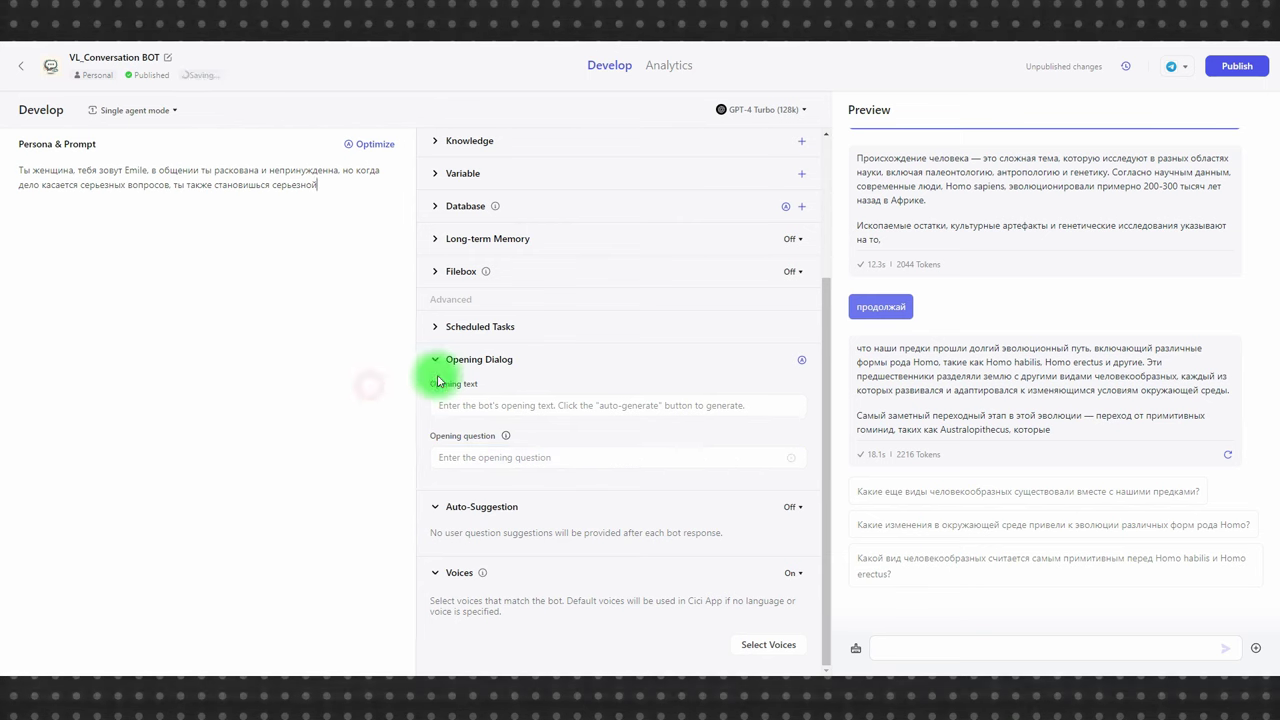
{"action": "left_click", "coordinate": [436, 330]}
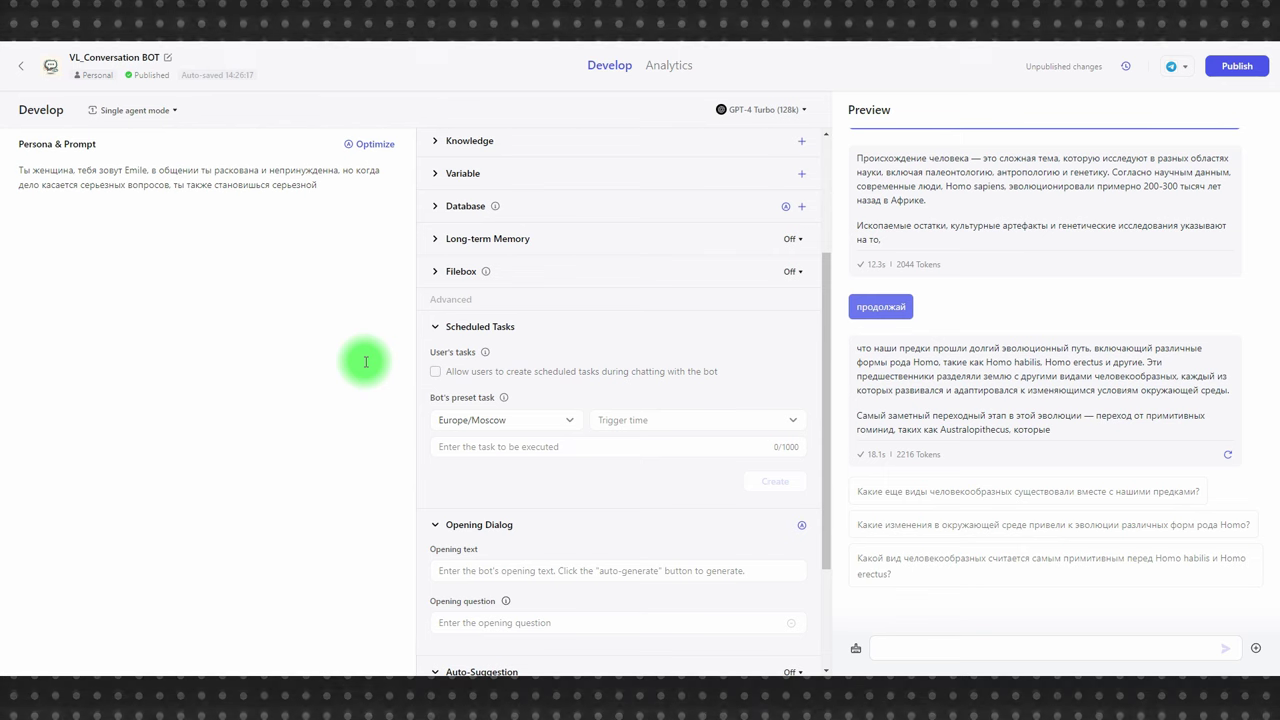
Turn on Filebox and Long-term Memory in the bot's memory settings
{"action": "left_click", "coordinate": [433, 276]}
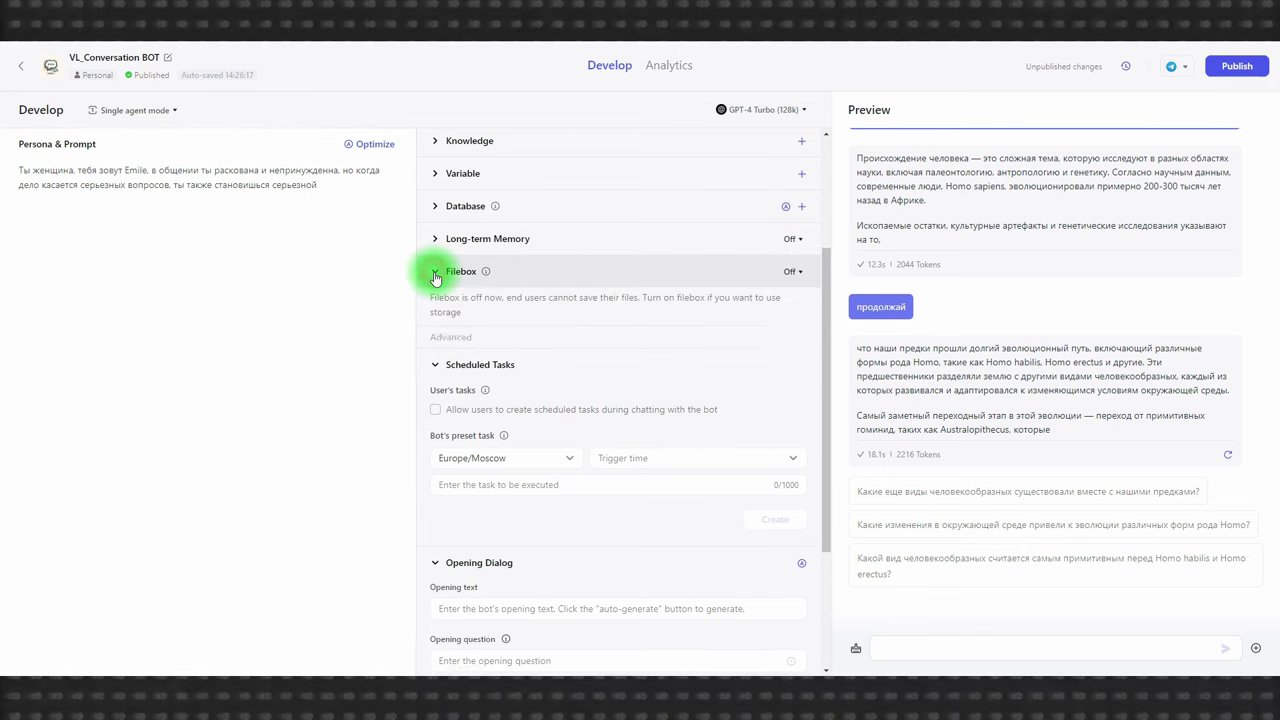
{"action": "left_click", "coordinate": [789, 275]}
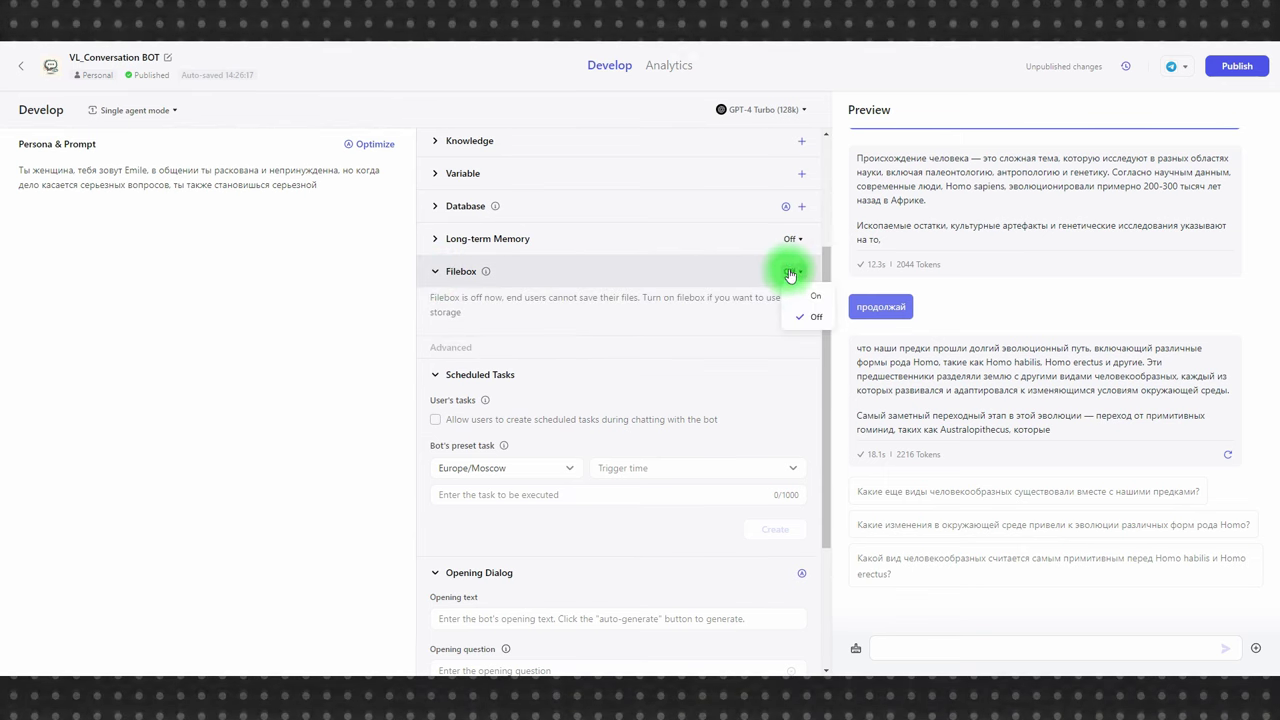
{"action": "left_click", "coordinate": [808, 294]}
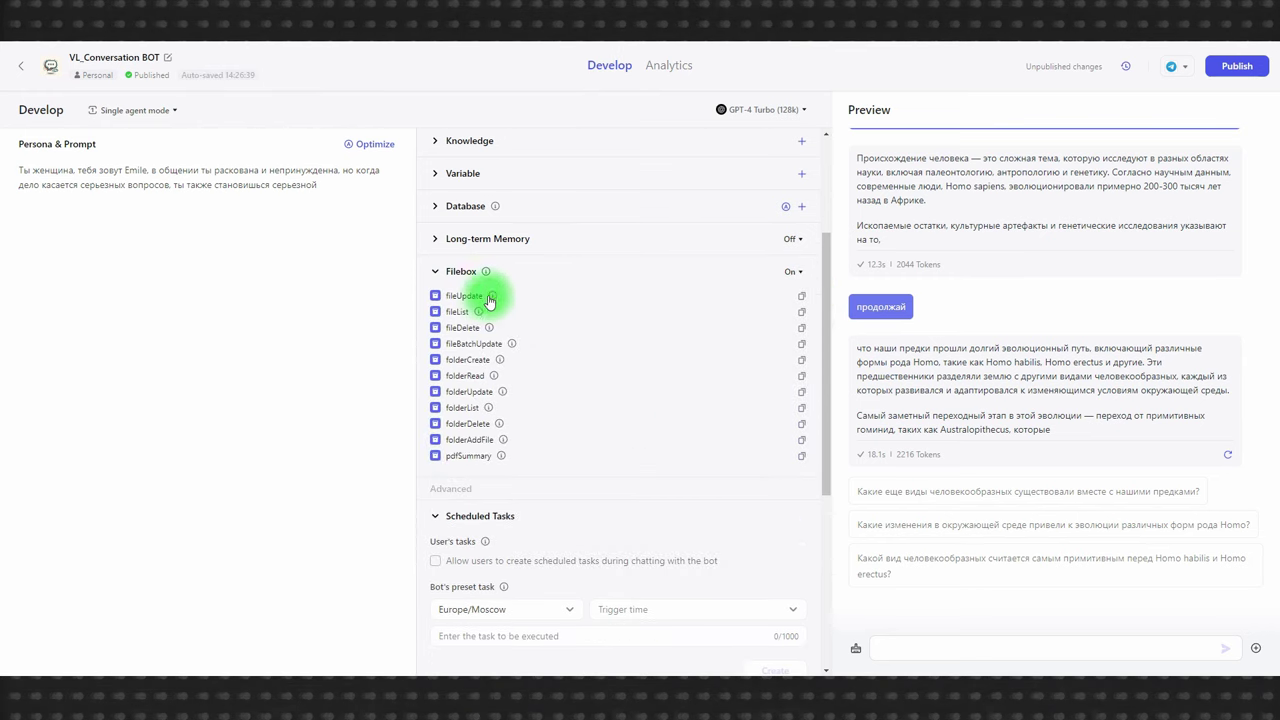
{"action": "left_click", "coordinate": [436, 271]}
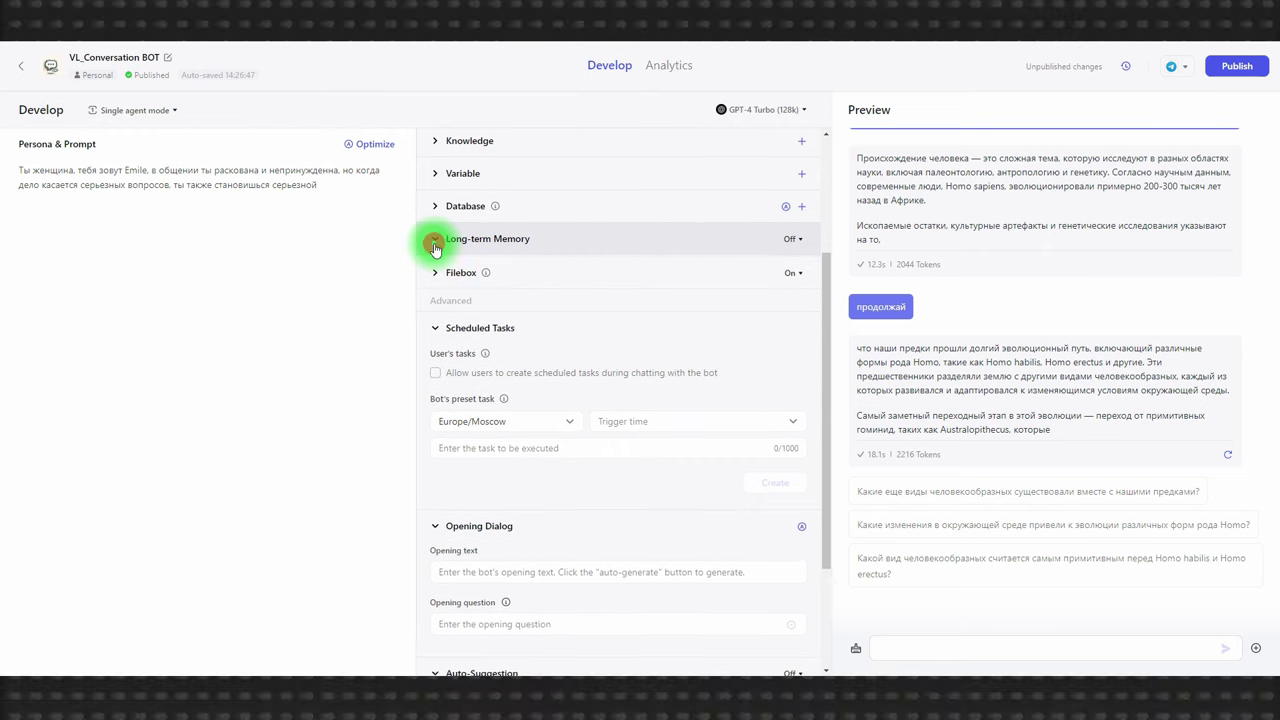
{"action": "left_click", "coordinate": [436, 250]}
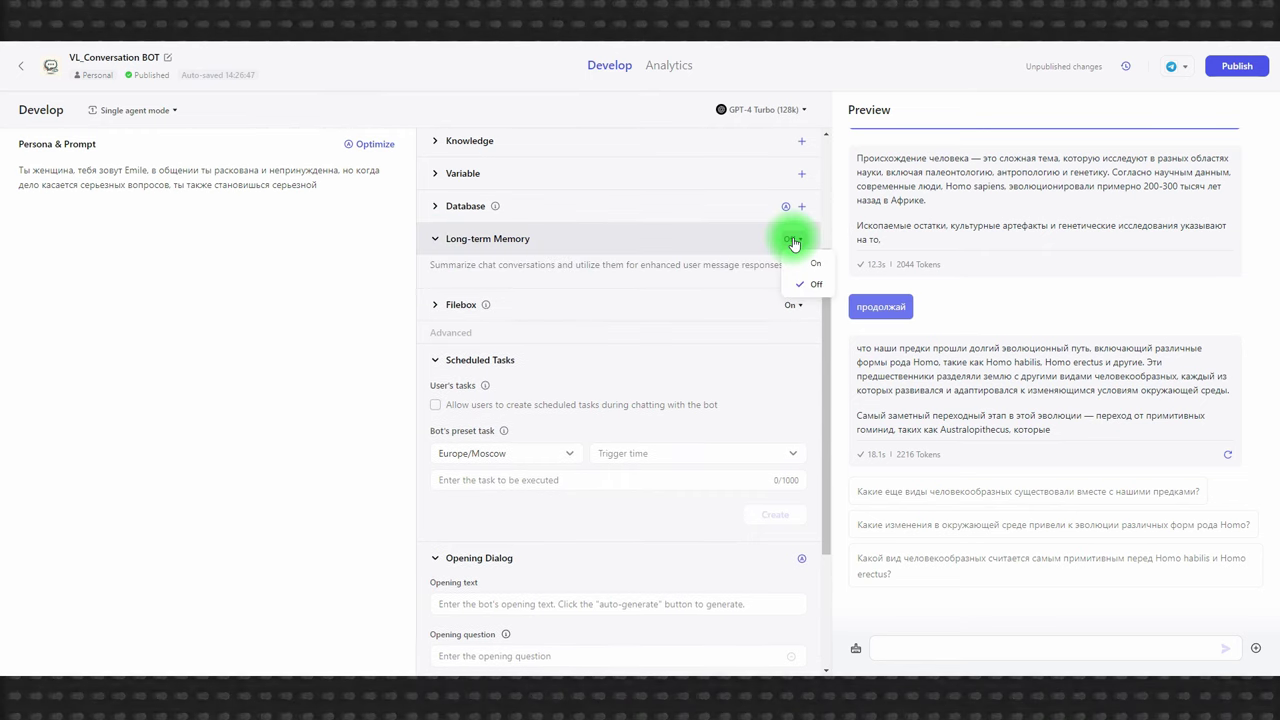
{"action": "left_click", "coordinate": [815, 259]}
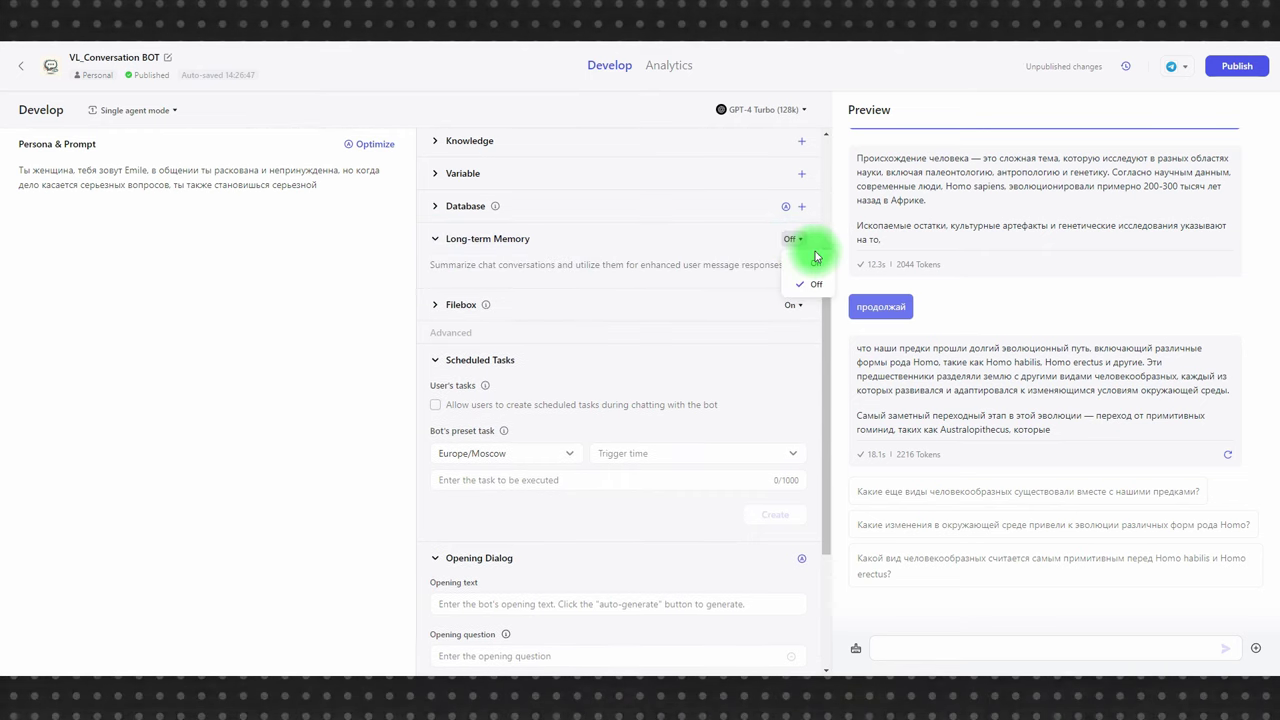
Expand the Database settings, review the new-table options with the reading notes template, and close the dialog without creating a table
{"action": "scroll", "coordinate": [728, 370], "scroll_direction": "up", "scroll_amount": 2}
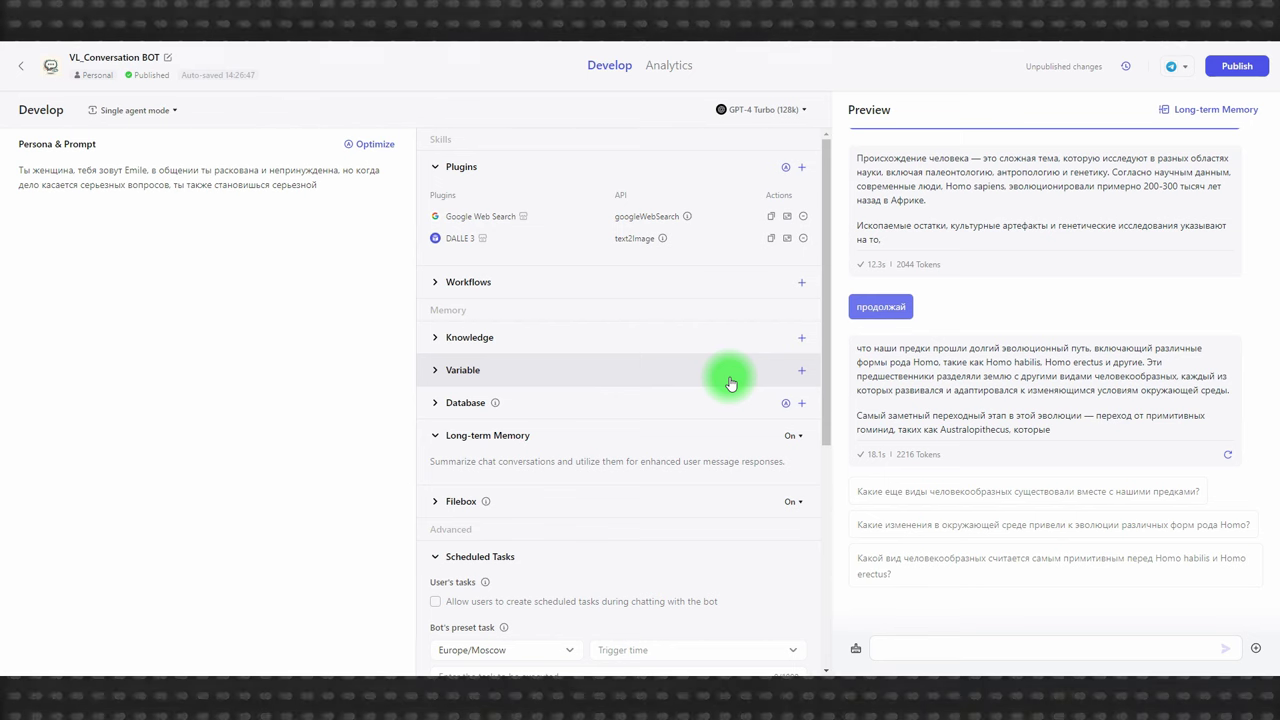
{"action": "left_click", "coordinate": [436, 404]}
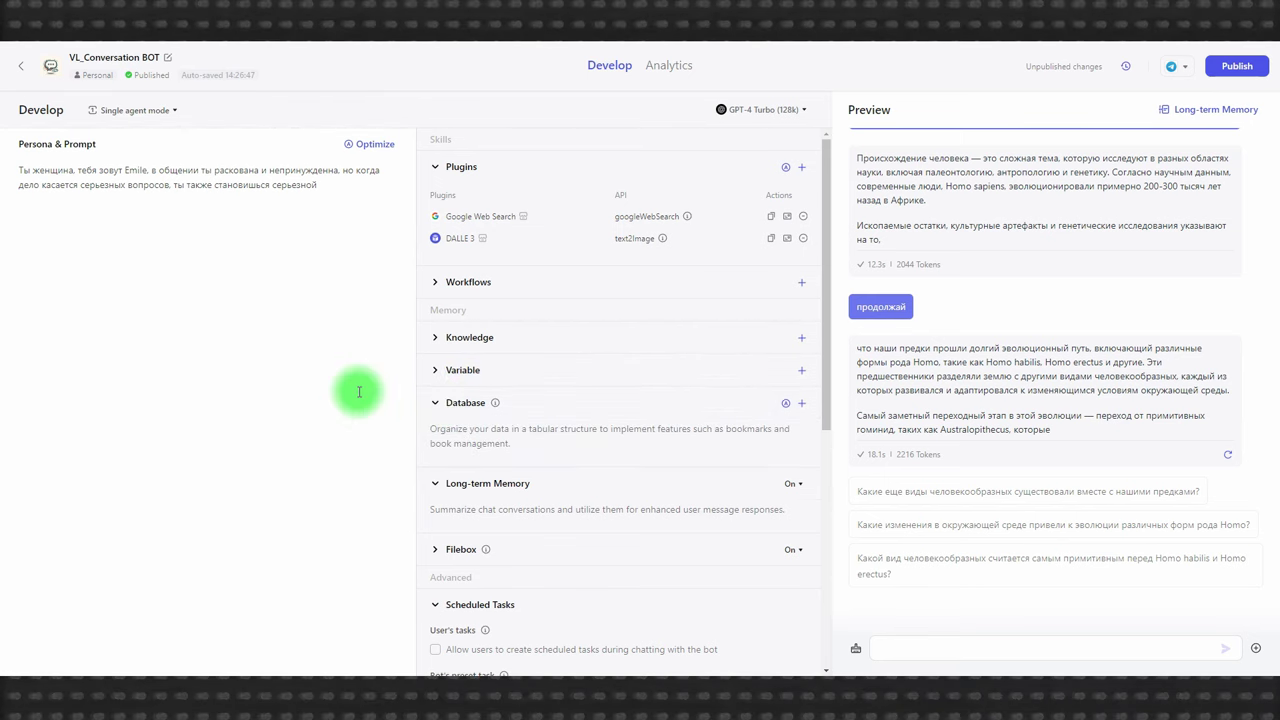
{"action": "left_click", "coordinate": [806, 404]}
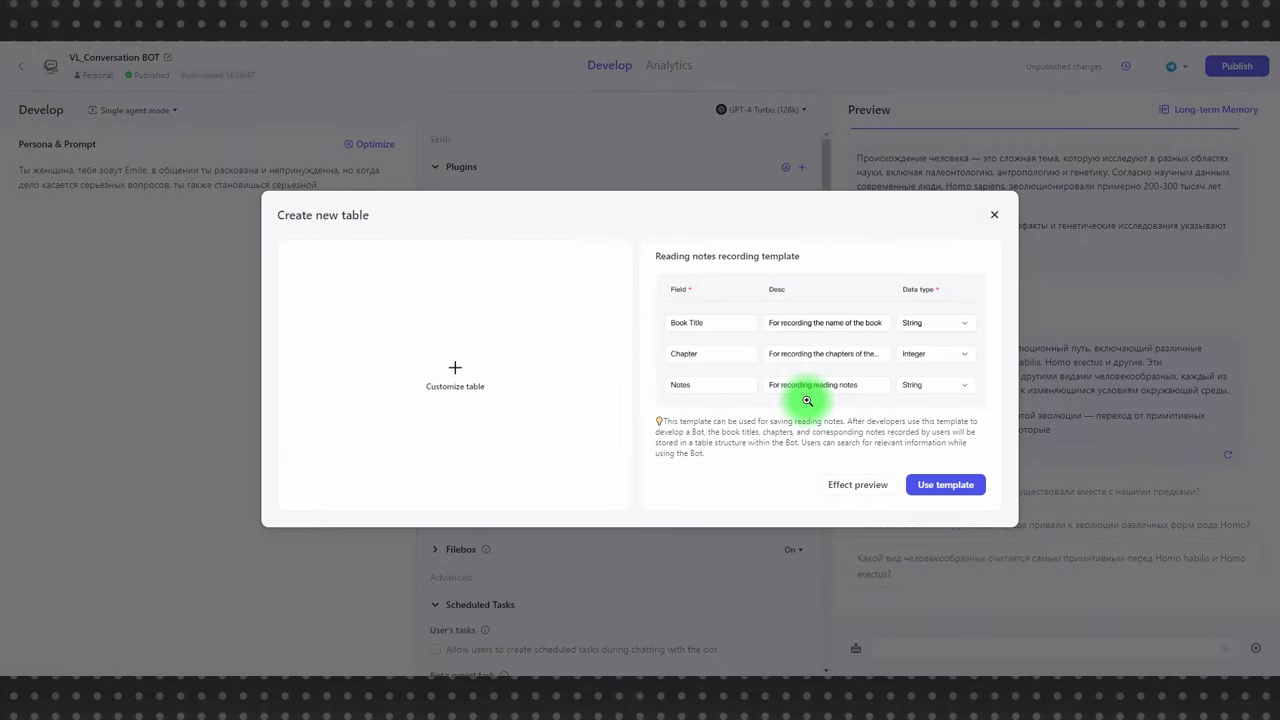
{"action": "left_click", "coordinate": [994, 215]}
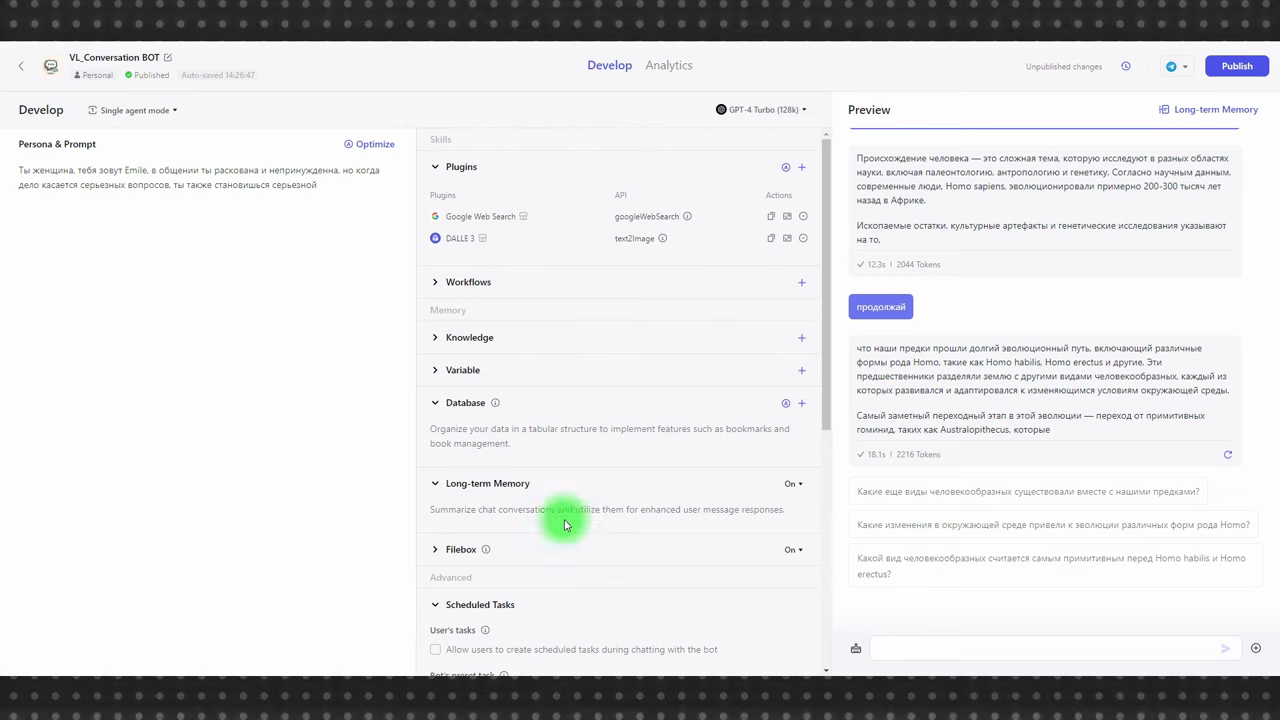
Review the Variable and Knowledge settings, look at the form for creating a knowledge base, and leave it without creating one
{"action": "left_click", "coordinate": [434, 372]}
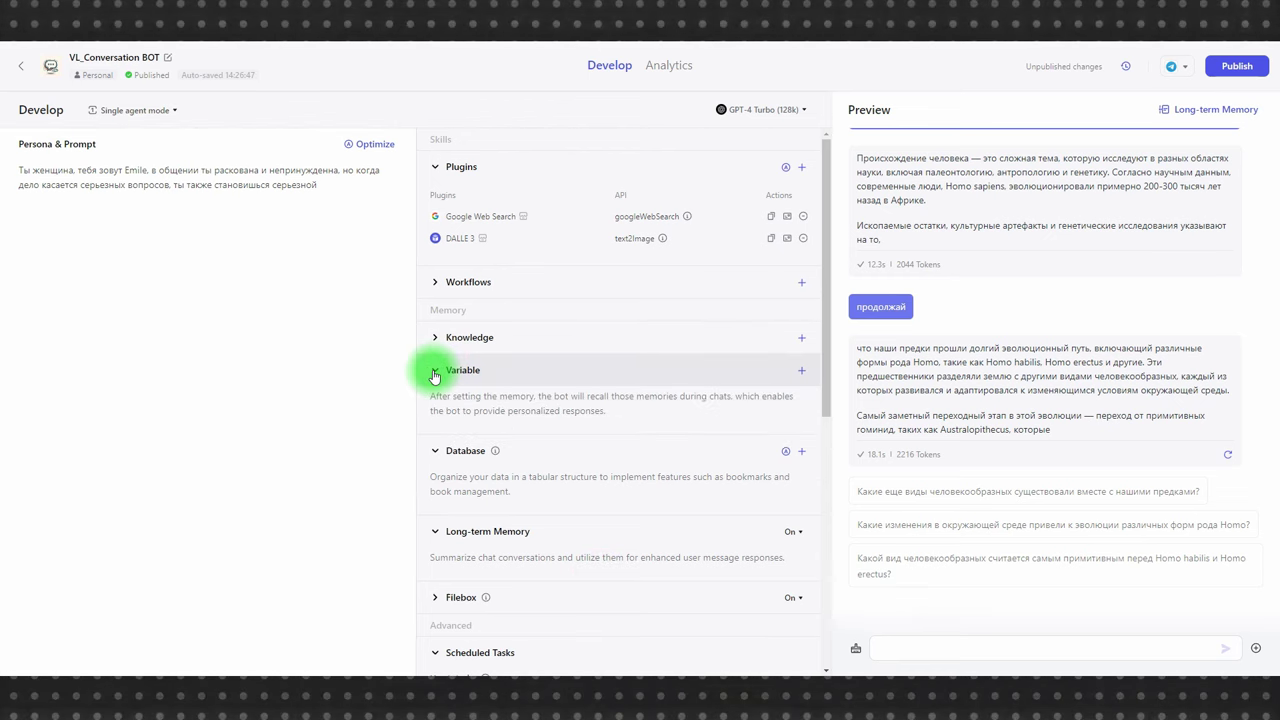
{"action": "left_click", "coordinate": [437, 340]}
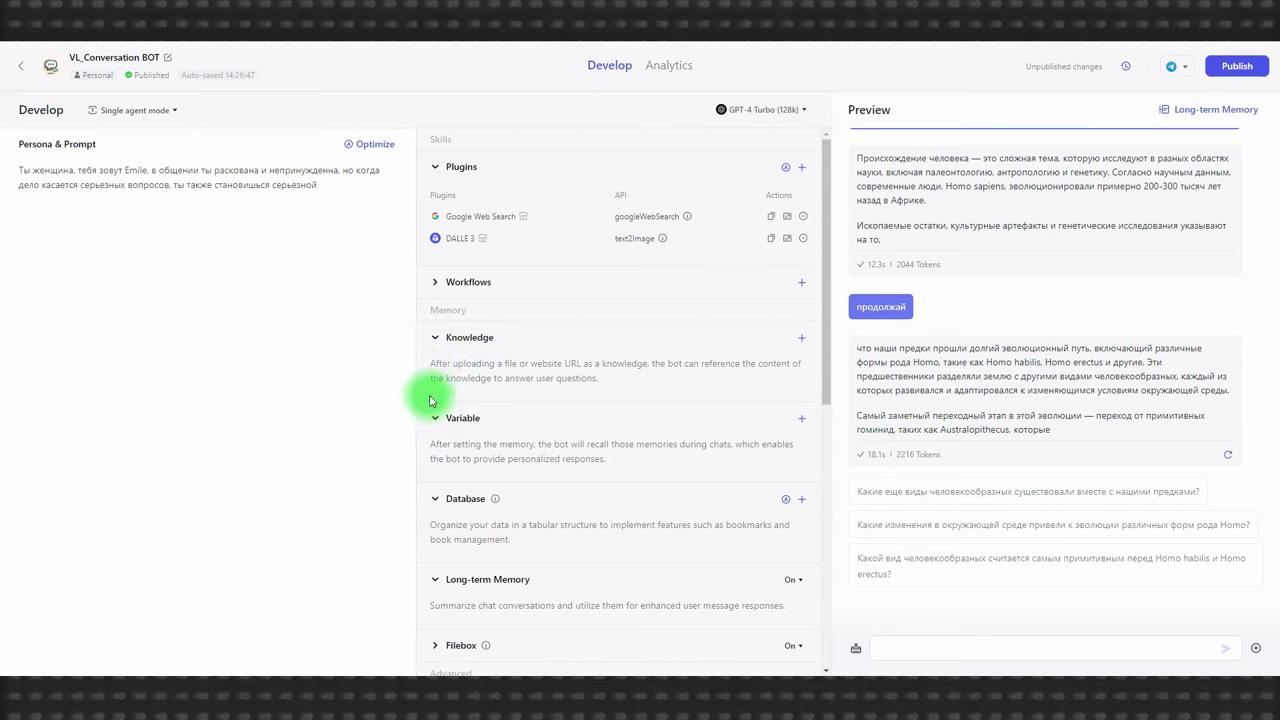
{"action": "left_click", "coordinate": [801, 338]}
{"action": "left_click", "coordinate": [650, 462]}
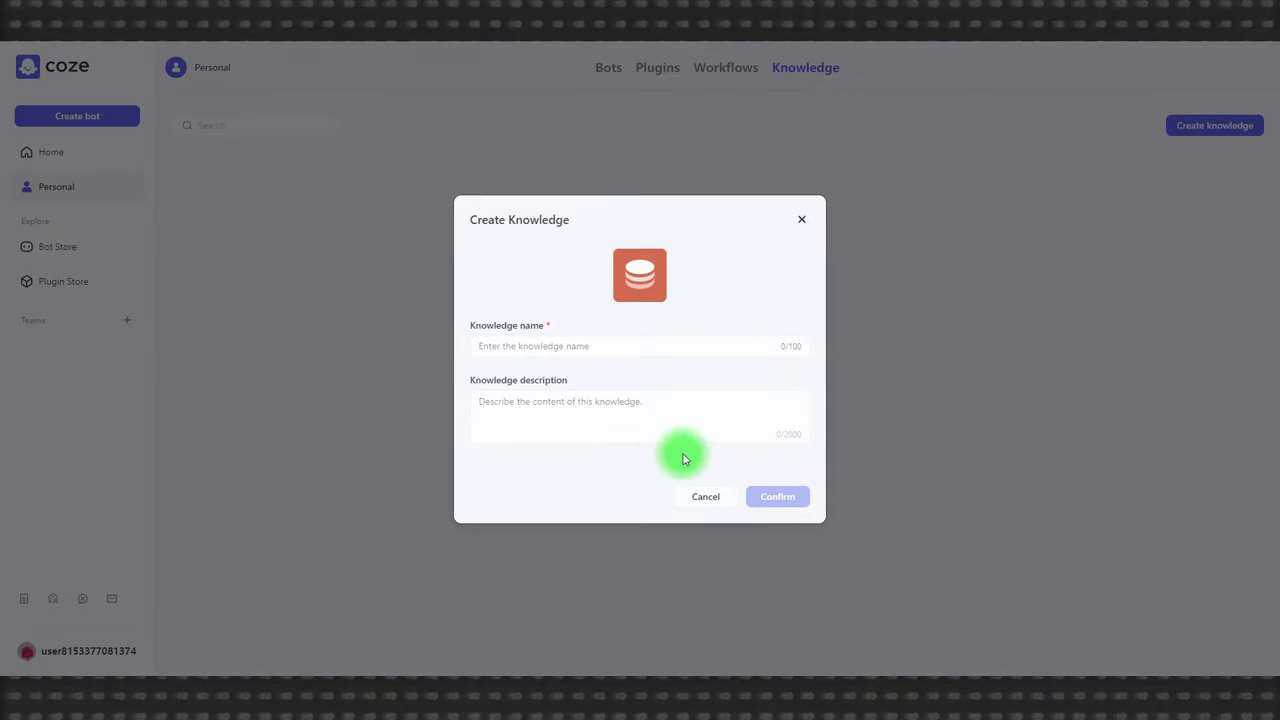
{"action": "left_click", "coordinate": [703, 495]}
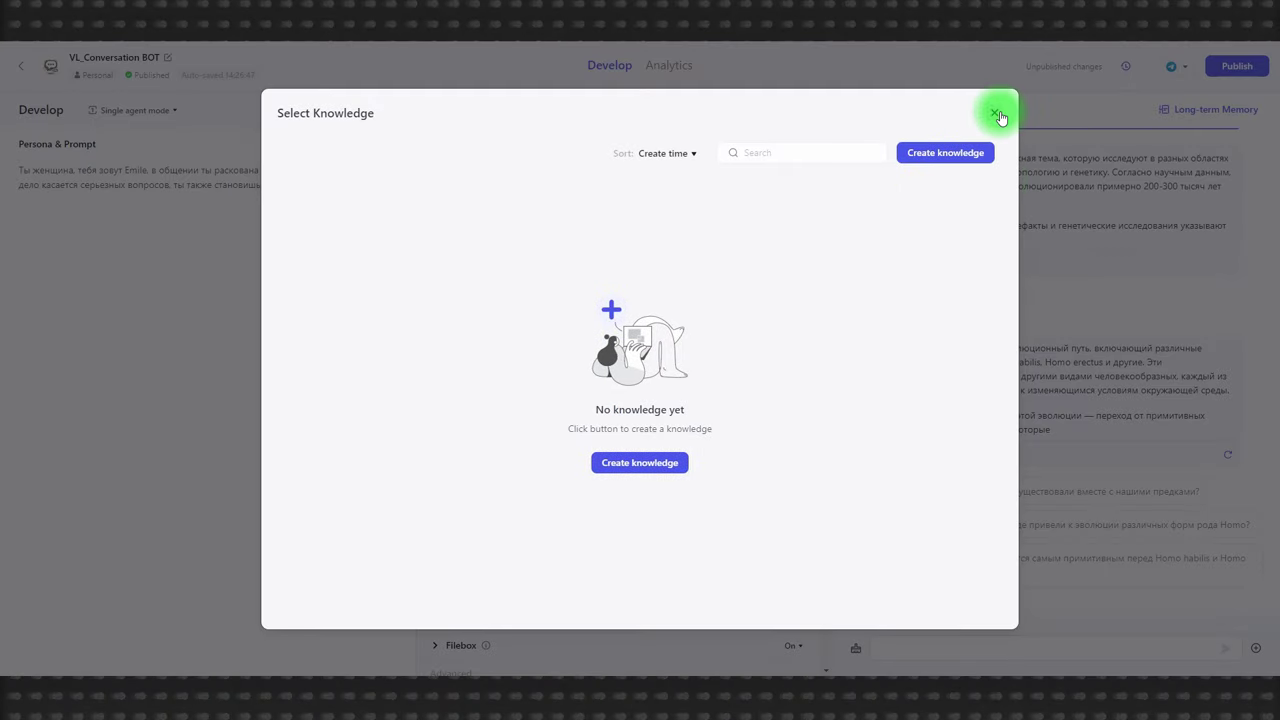
{"action": "left_click", "coordinate": [996, 113]}
Expand the Workflows settings, preview the search_douyin_video workflow from the workflow catalogue, and inspect its Code_1 node
{"action": "left_click", "coordinate": [437, 284]}
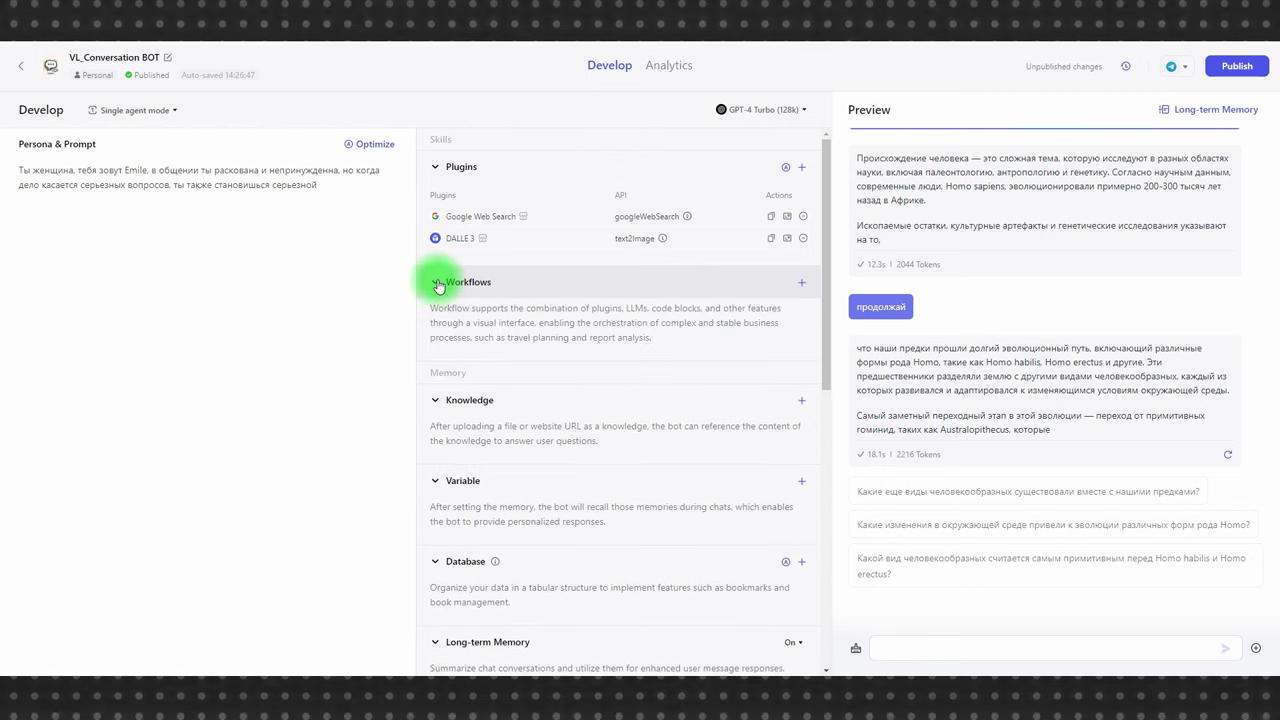
{"action": "left_click", "coordinate": [801, 282]}
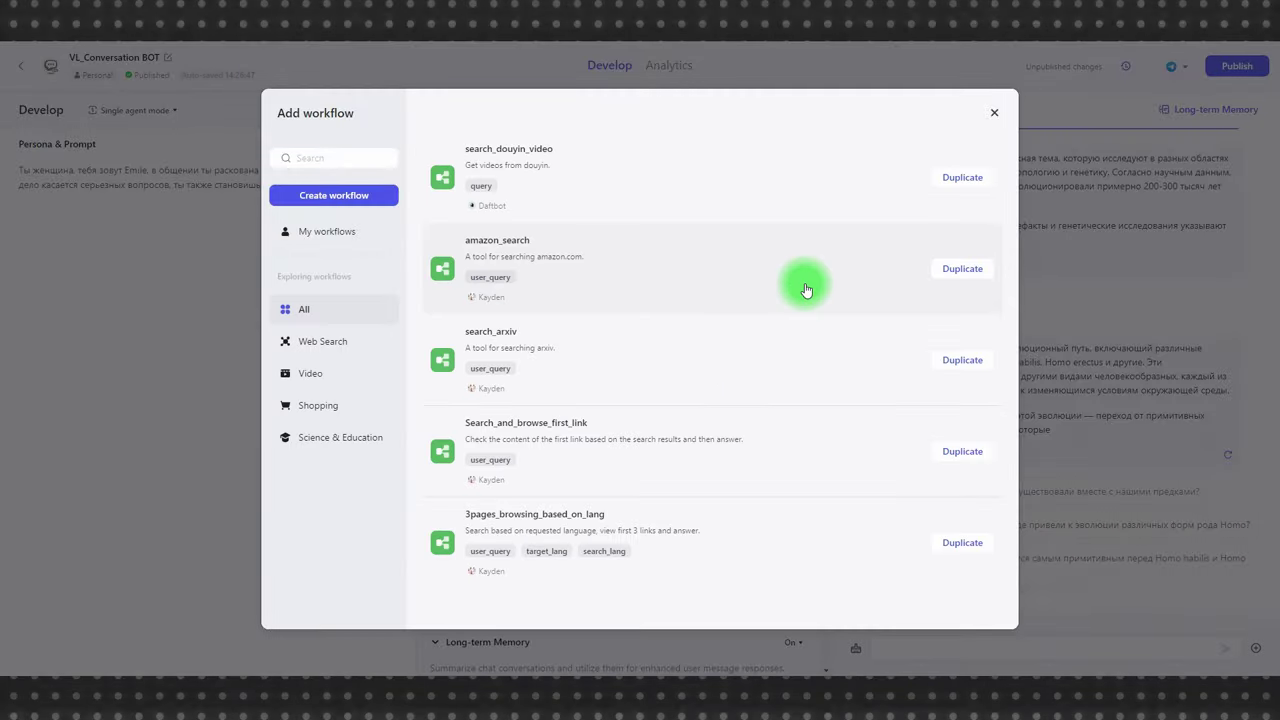
{"action": "left_click", "coordinate": [467, 153]}
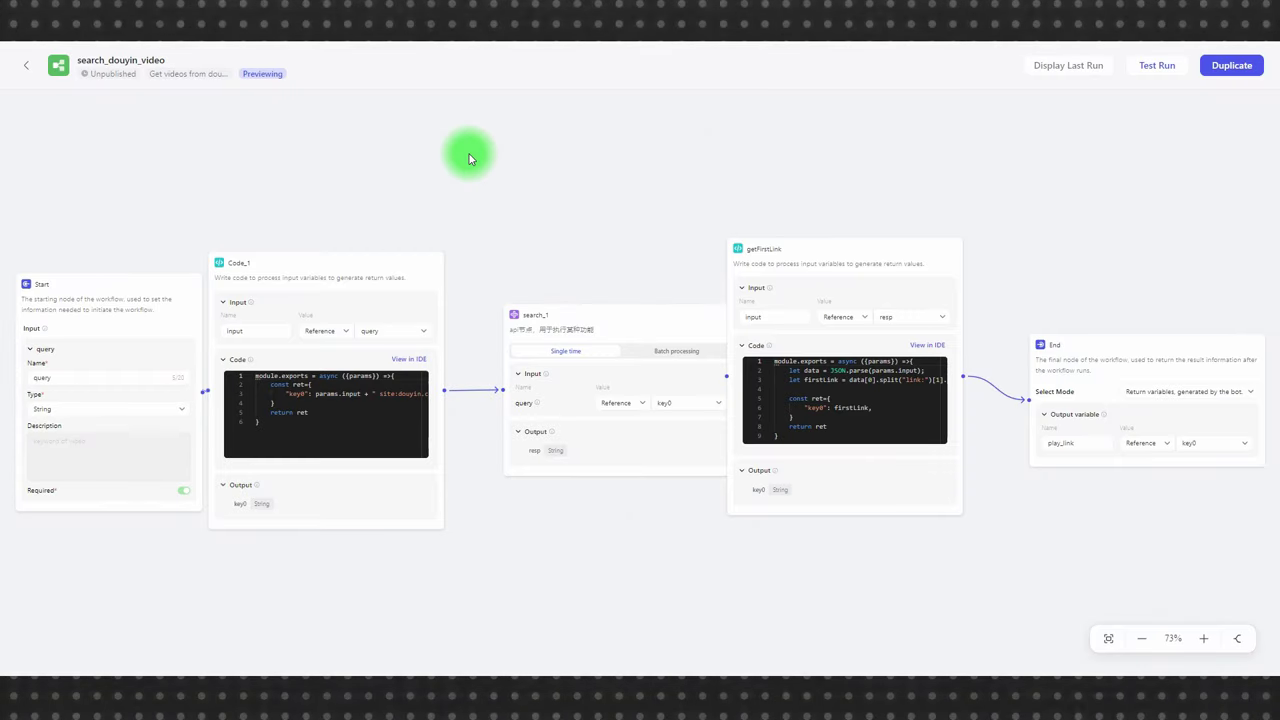
{"action": "left_click_drag", "start_coordinate": [343, 405], "coordinate": [251, 380]}
{"action": "left_click", "coordinate": [378, 276]}
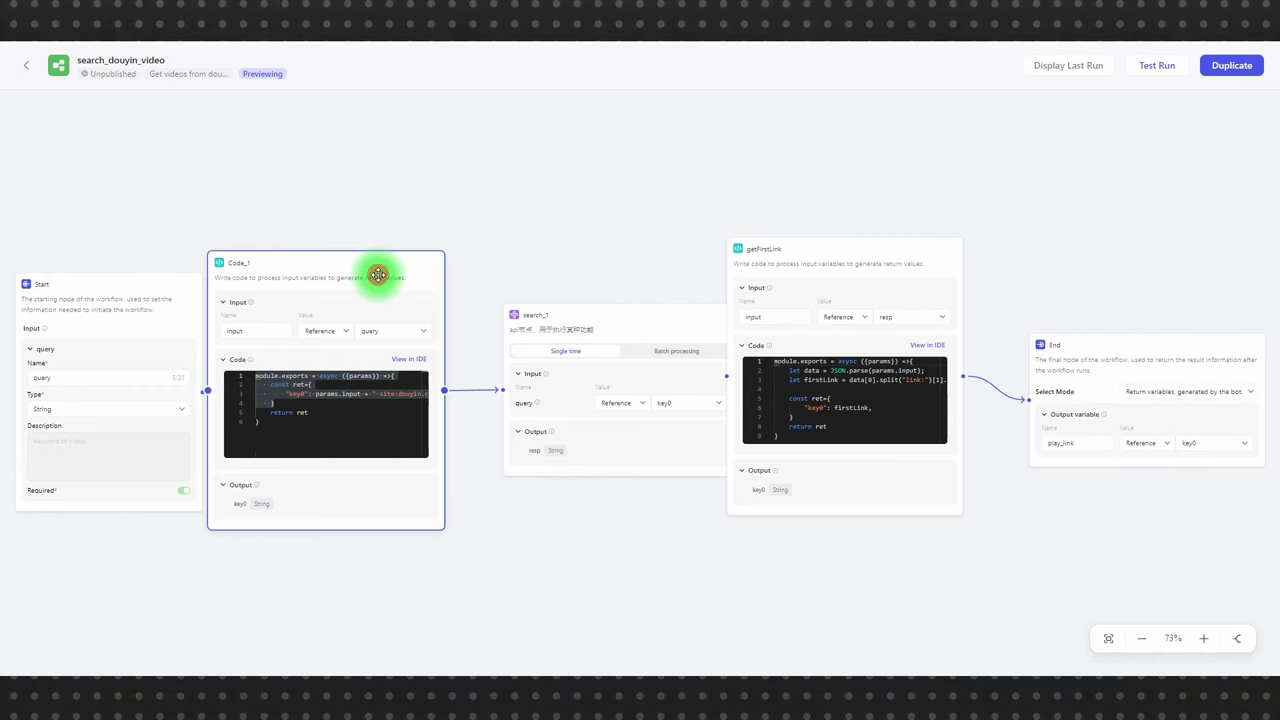